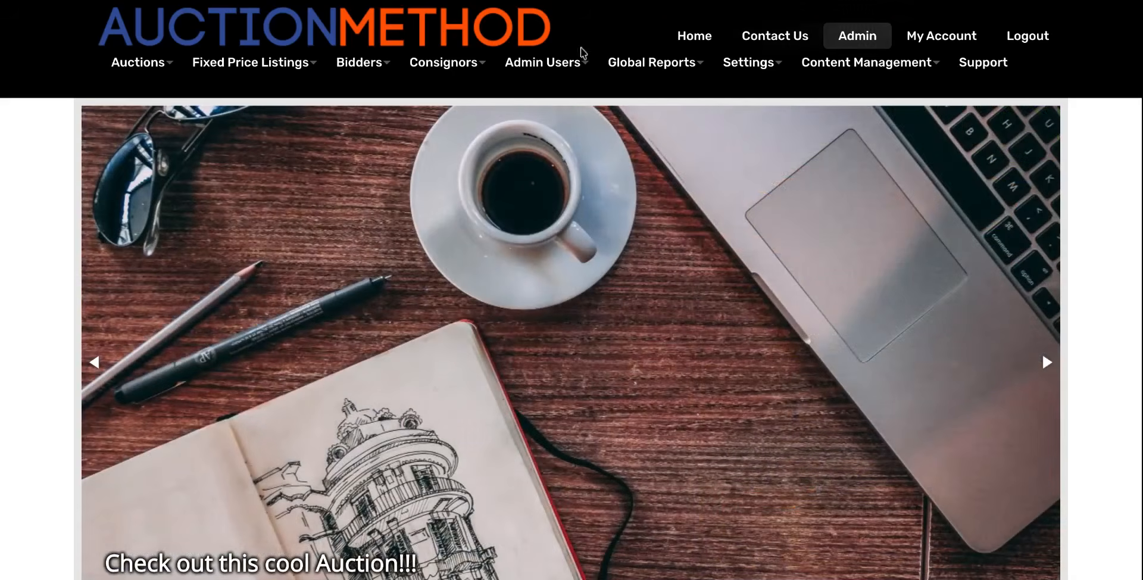
# Show the Consignors dropdown in the top navigation bar of the admin home page.
pyautogui.moveTo(457, 71)
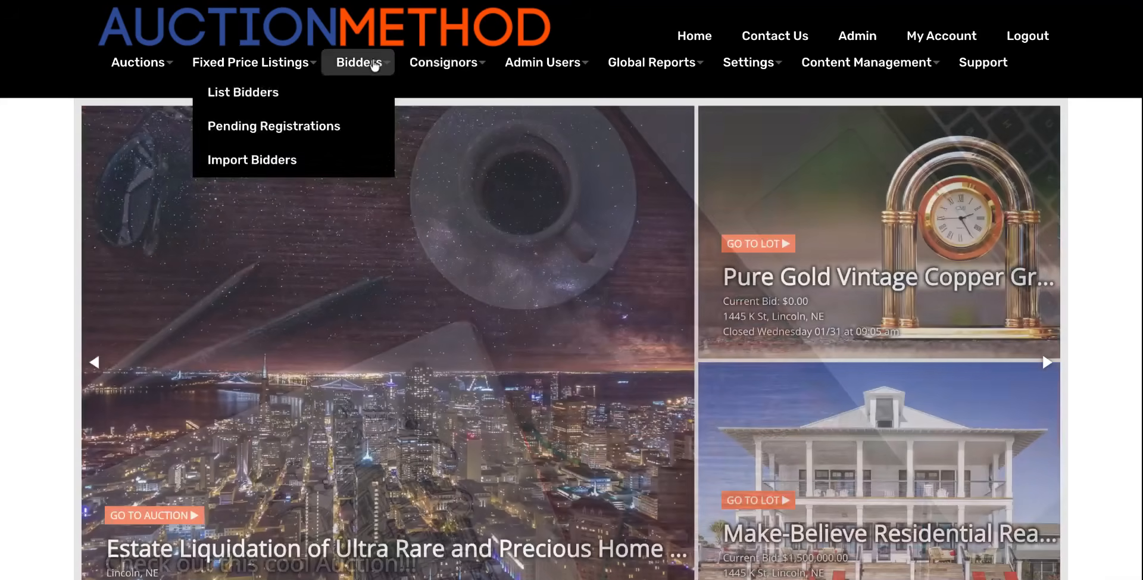
pyautogui.moveTo(533, 64)
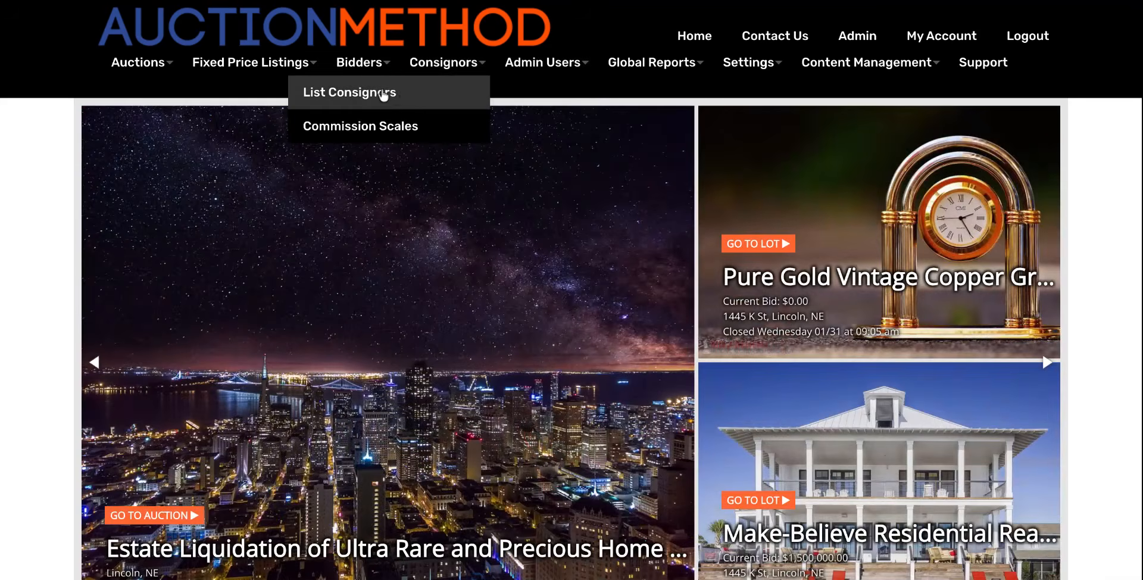
# Open List Consignors, confirm there are no deleted consignors to recover, and start a new consignor.
pyautogui.click(394, 95)
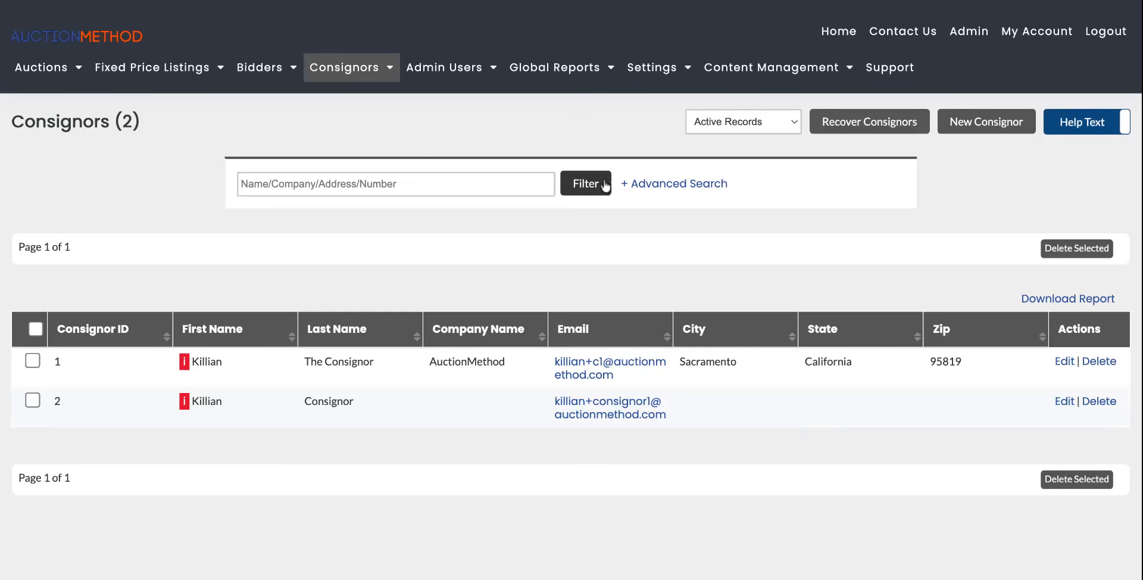
pyautogui.scroll(-1, 688, 238)
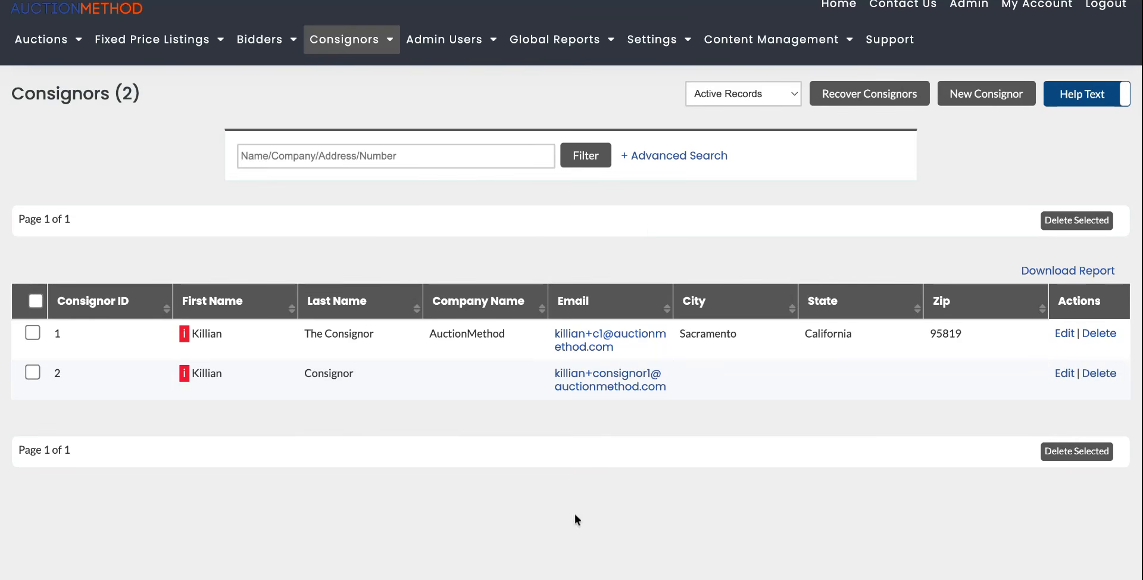
pyautogui.click(868, 95)
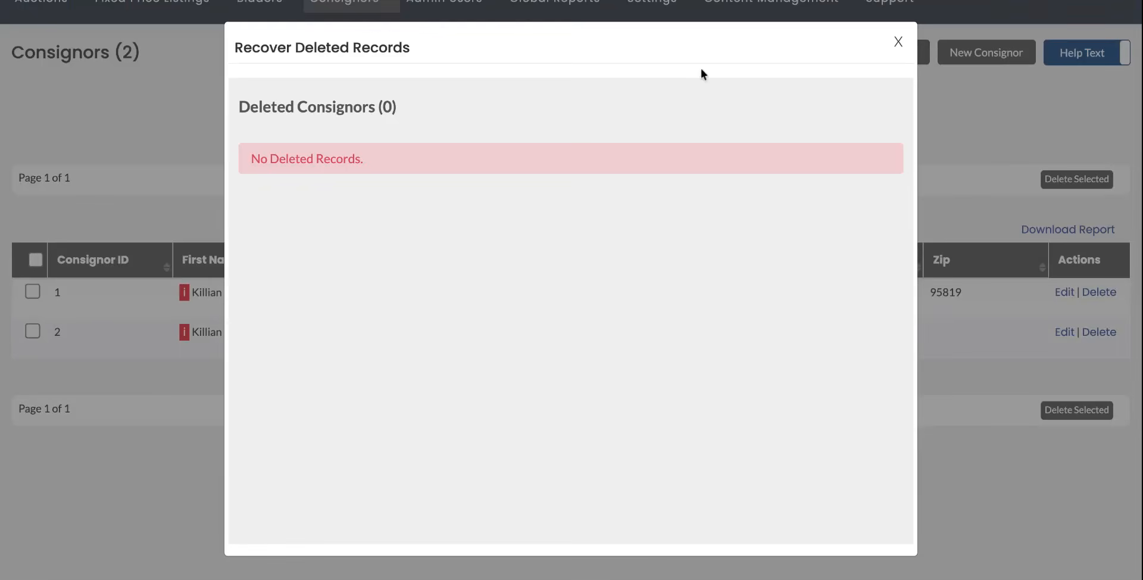
pyautogui.click(891, 45)
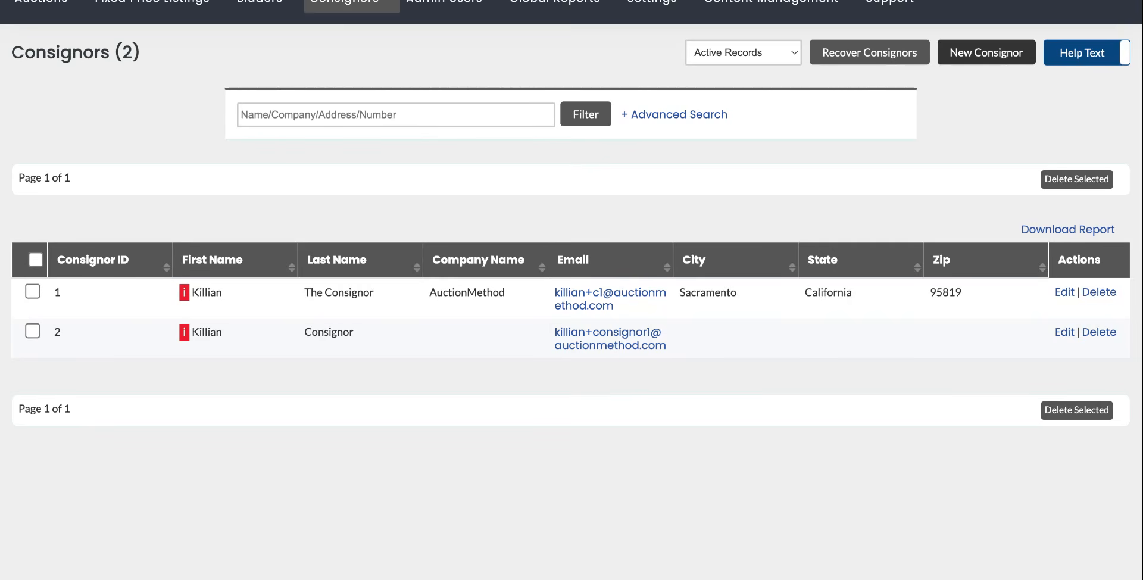
pyautogui.scroll(-2, 640, 309)
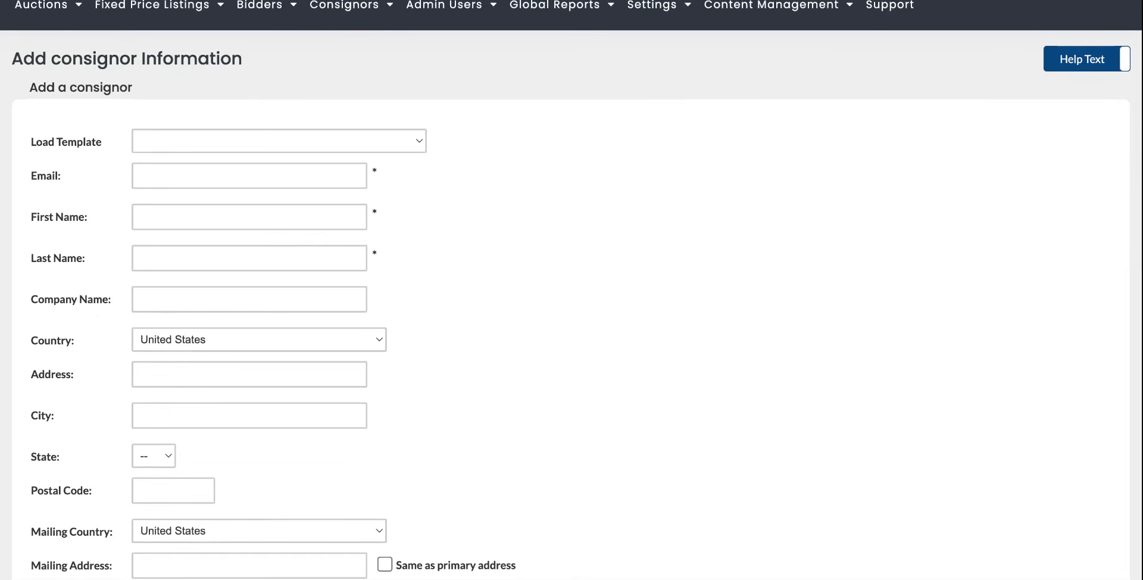
pyautogui.scroll(-1, 571, 290)
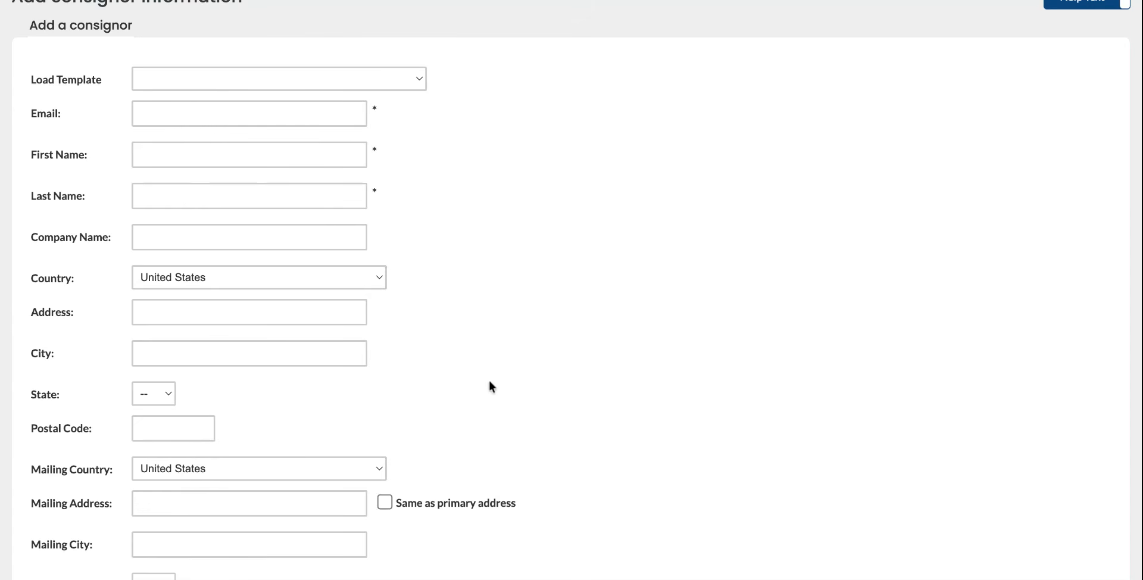
pyautogui.scroll(-2, 466, 356)
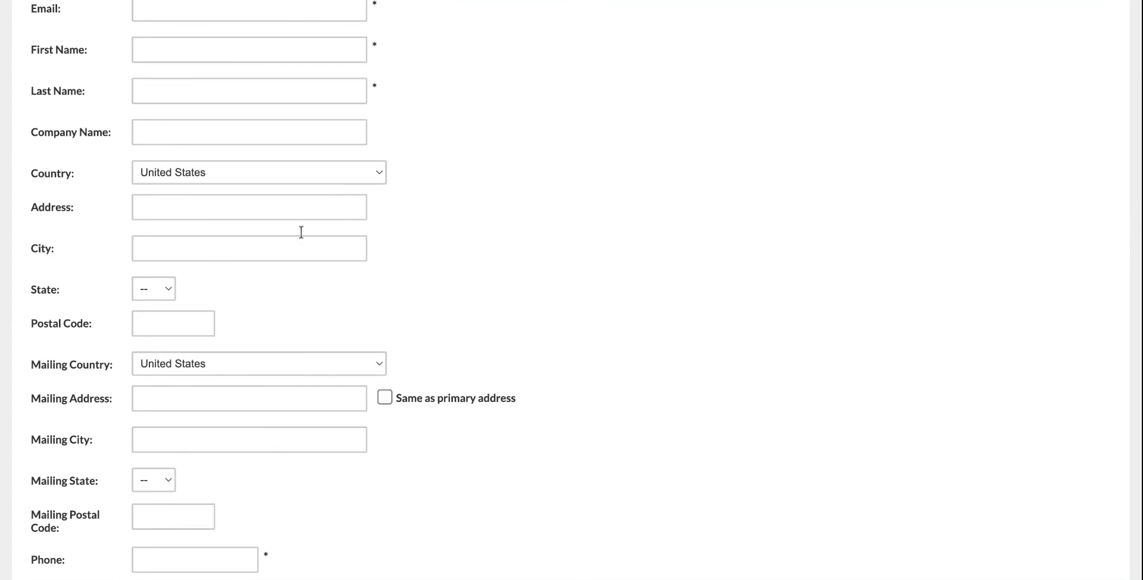
pyautogui.scroll(-2, 400, 416)
pyautogui.scroll(-2, 270, 224)
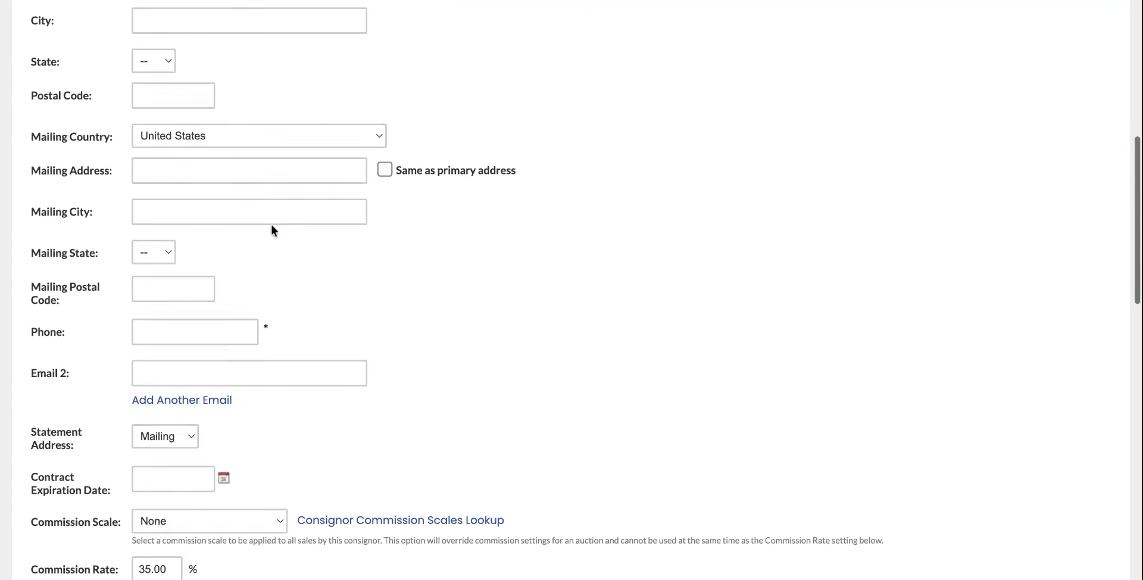
pyautogui.scroll(5, 237, 376)
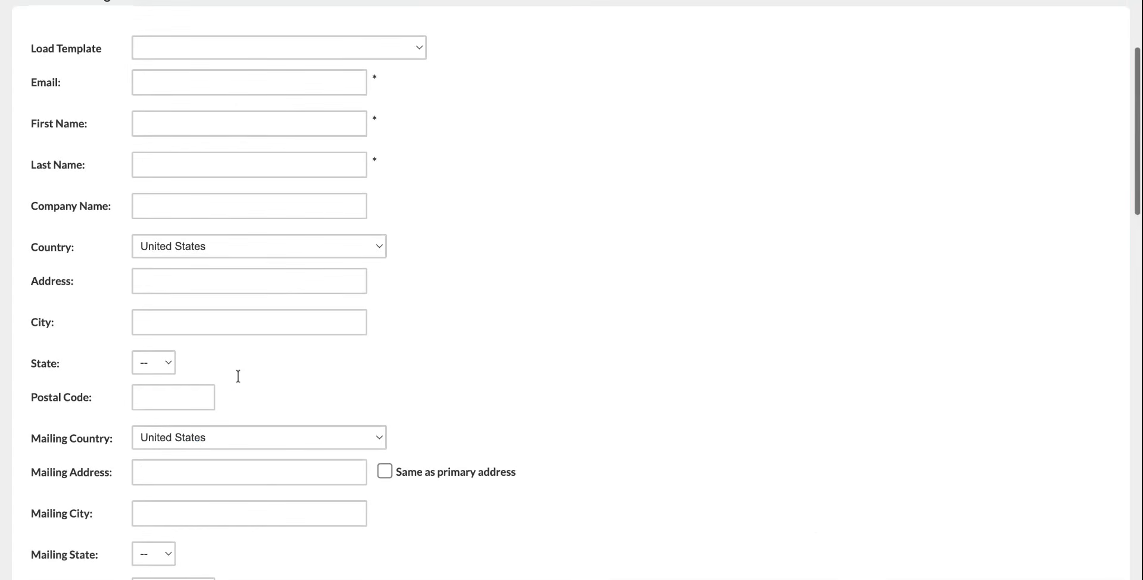
# Enter the consignor's email address, first name and last name.
pyautogui.scroll(1, 237, 376)
pyautogui.click(192, 143)
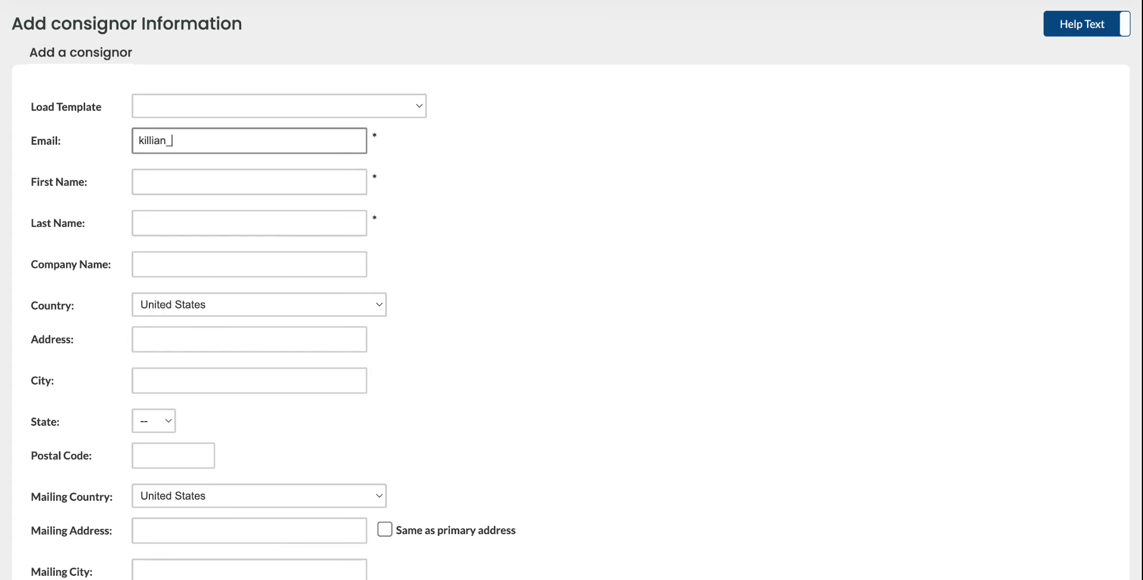
pyautogui.press('BackSpace')
pyautogui.press('BackSpace')
pyautogui.press('BackSpace')
pyautogui.press('BackSpace')
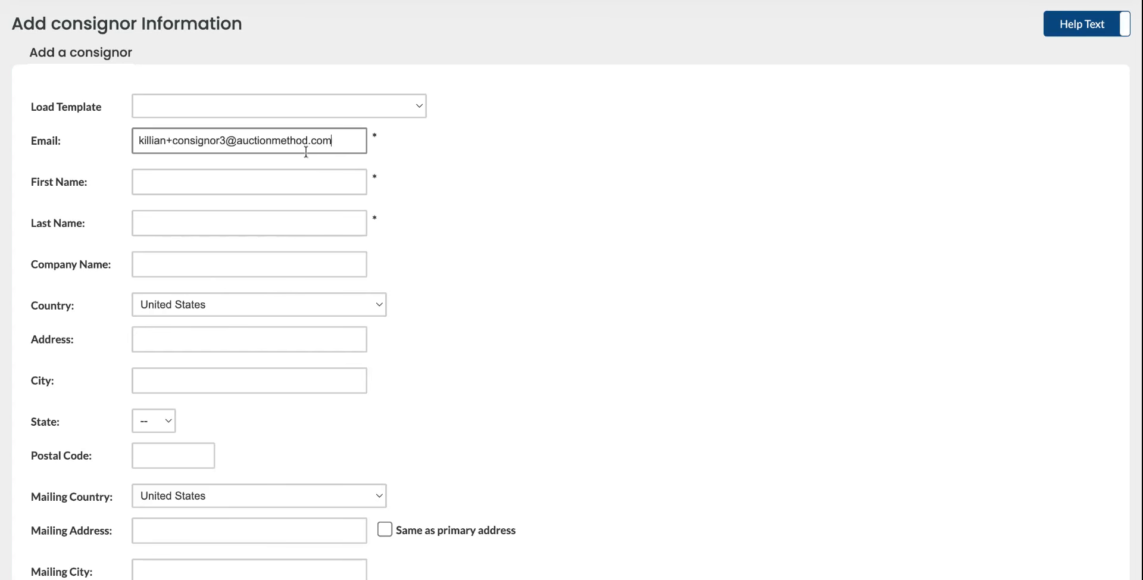
pyautogui.click(226, 190)
pyautogui.write('Killian')
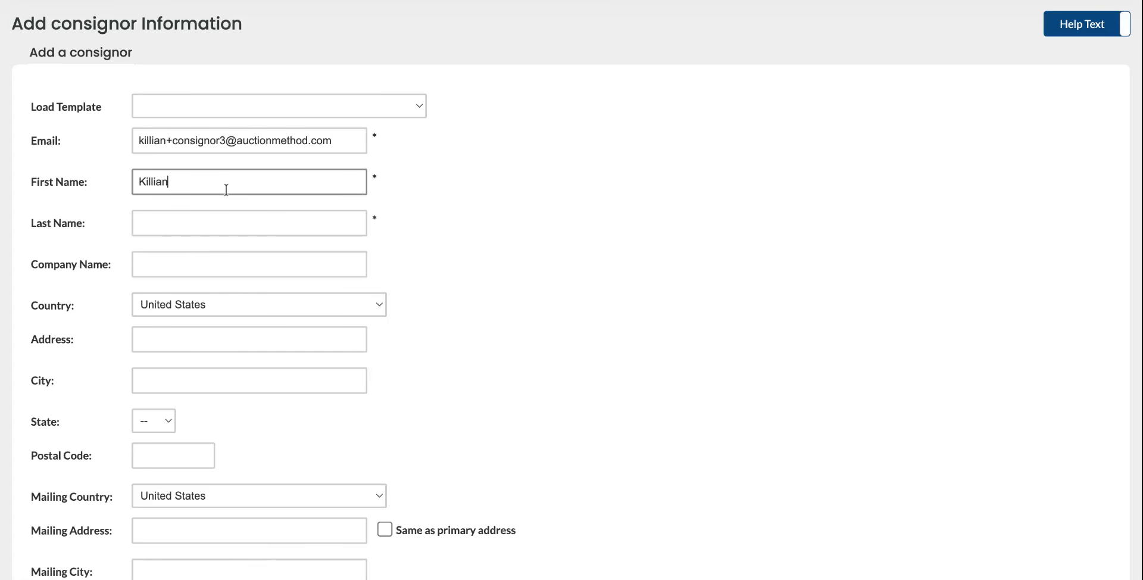
pyautogui.click(240, 221)
pyautogui.write('Cosnignor3')
# Fill in the consignor's phone number in the required Phone field.
pyautogui.scroll(-4, 355, 240)
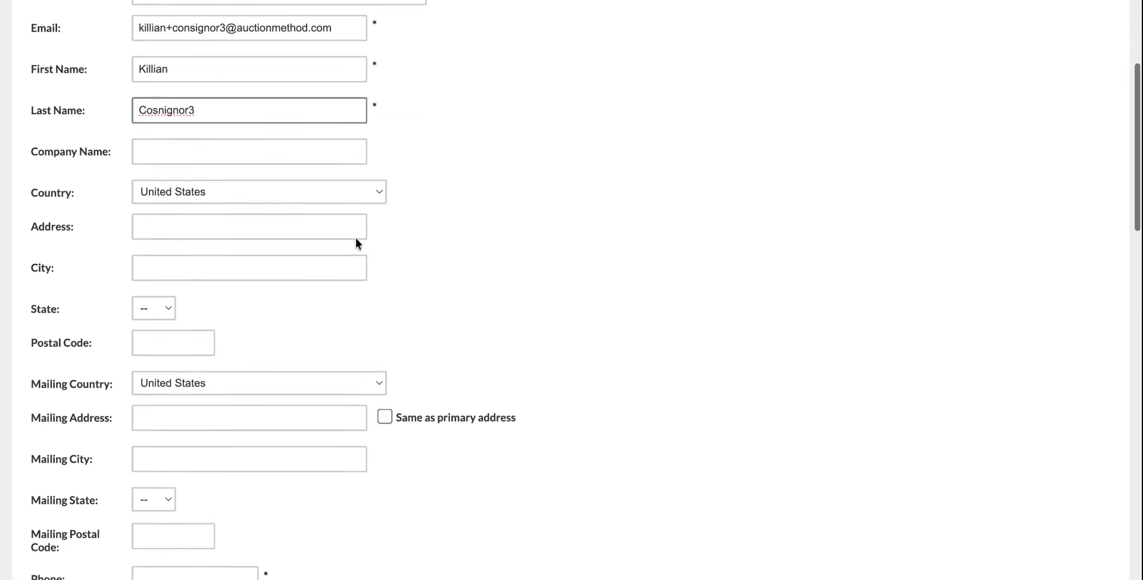
pyautogui.scroll(-3, 355, 237)
pyautogui.click(193, 325)
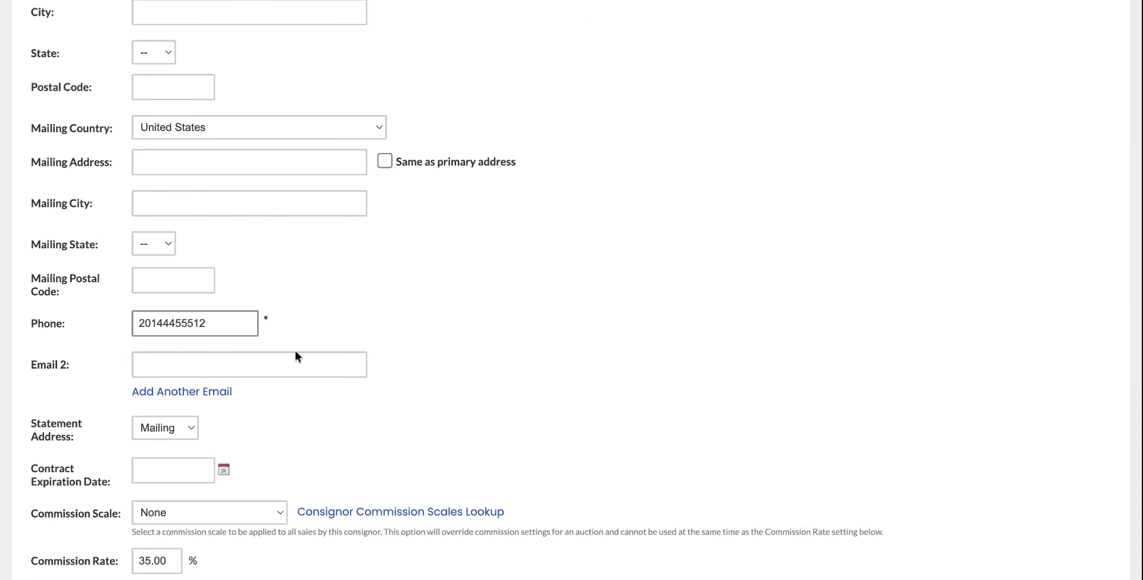
pyautogui.scroll(-2, 298, 352)
pyautogui.scroll(3, 401, 247)
pyautogui.scroll(-4, 403, 244)
pyautogui.scroll(-5, 406, 245)
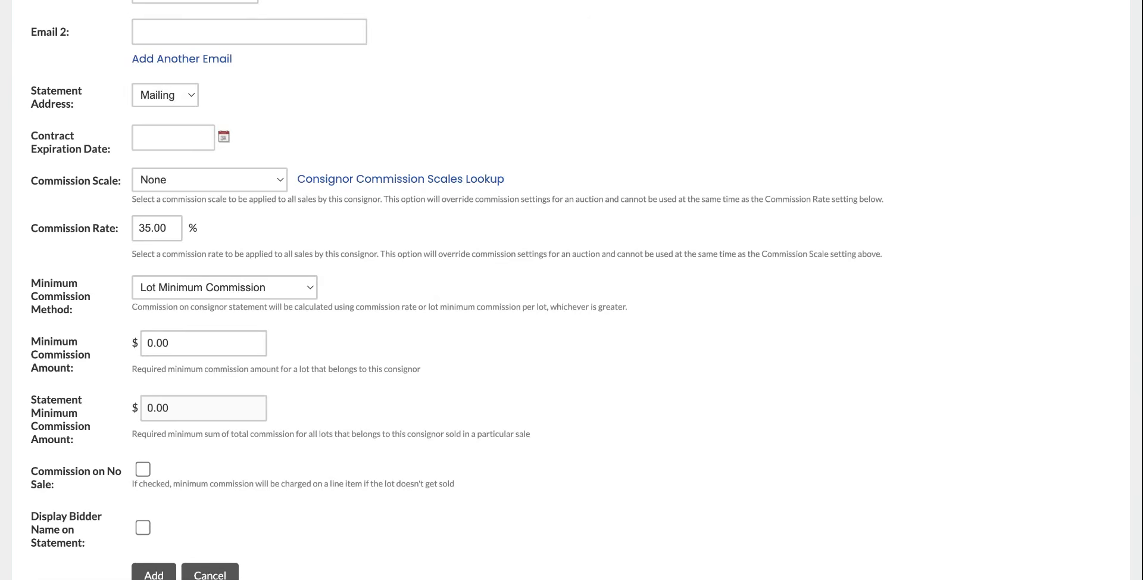
pyautogui.scroll(10, 258, 219)
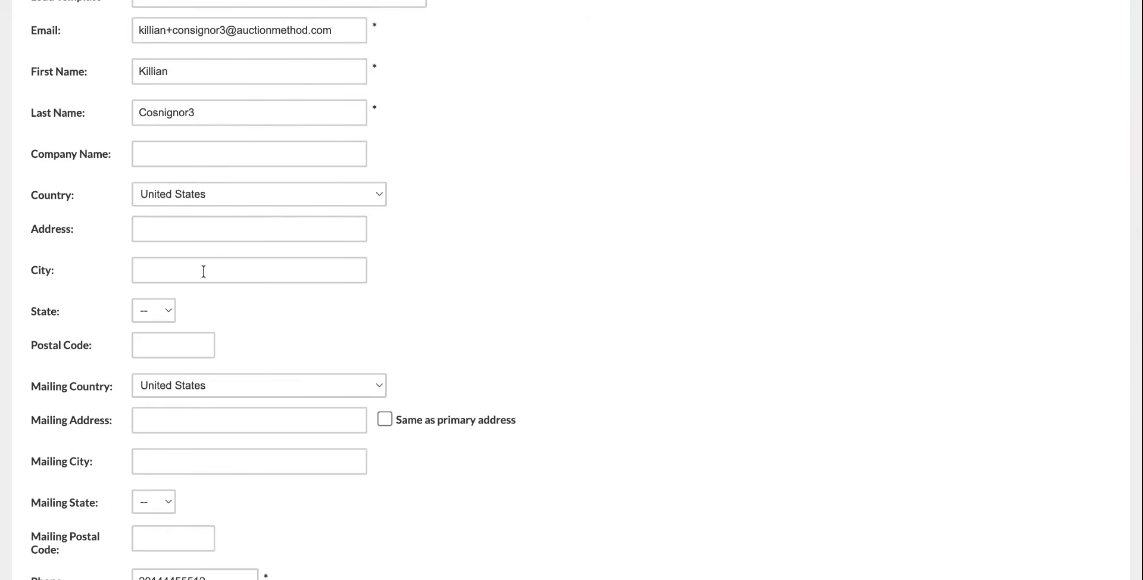
pyautogui.scroll(-5, 204, 269)
pyautogui.scroll(-5, 179, 334)
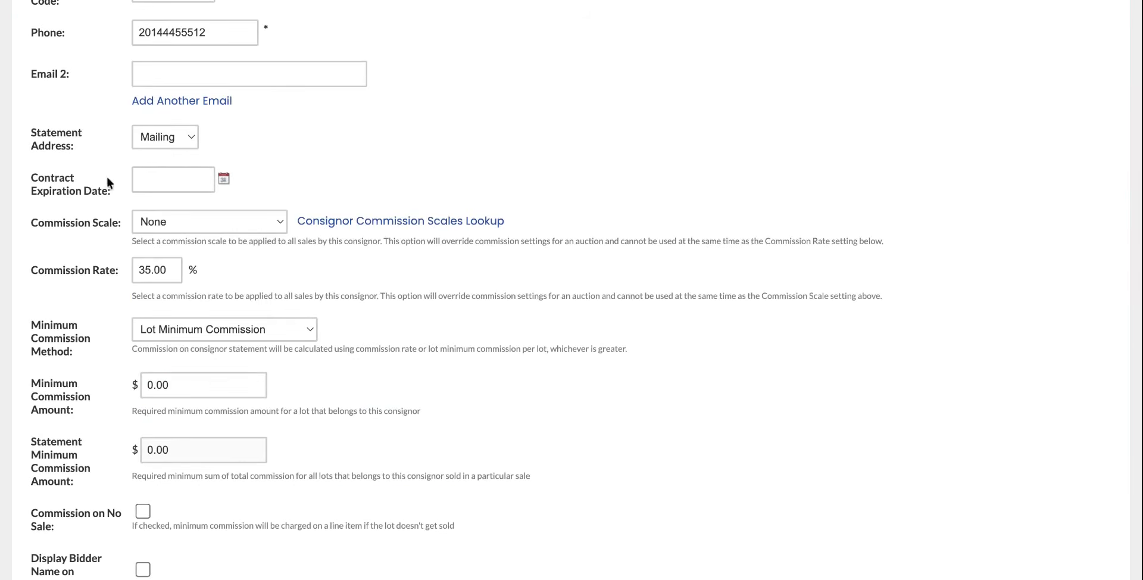
# Pick November 26, 2026 in the Contract Expiration Date calendar.
pyautogui.click(225, 179)
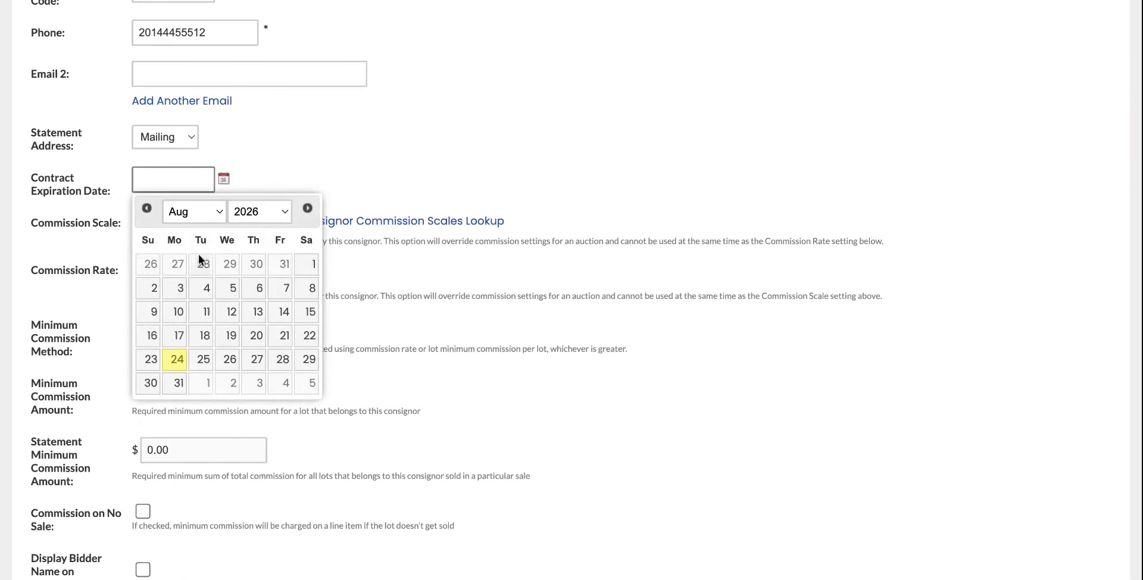
pyautogui.click(217, 211)
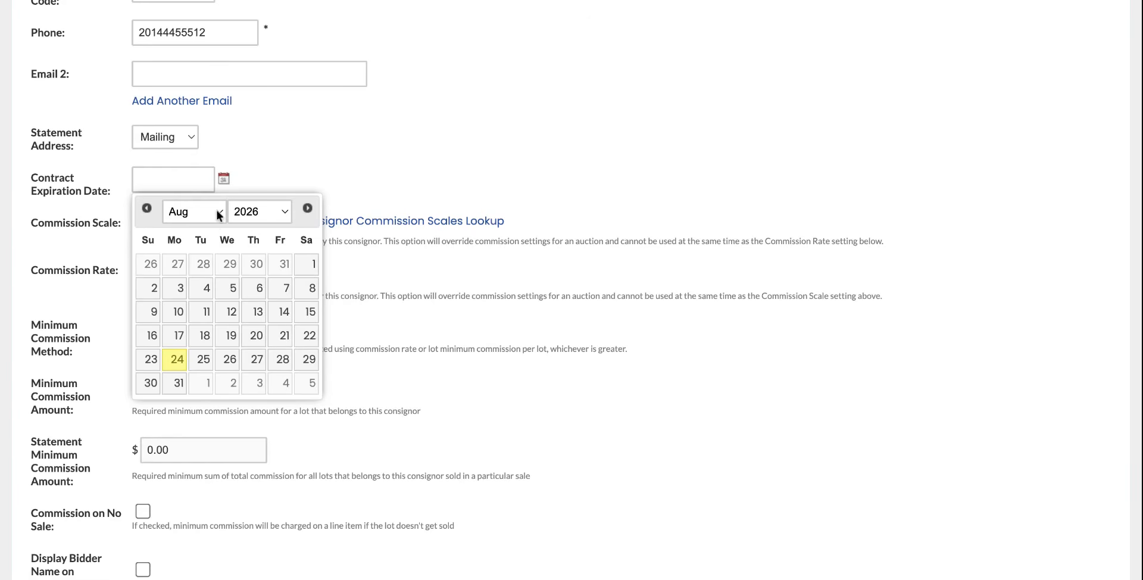
pyautogui.click(218, 215)
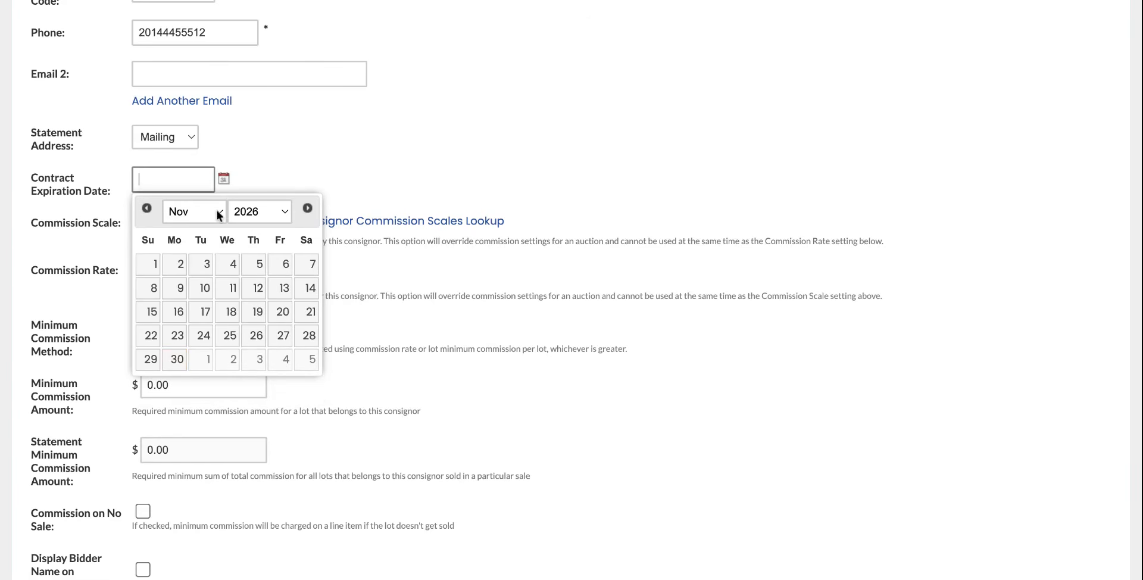
pyautogui.click(256, 336)
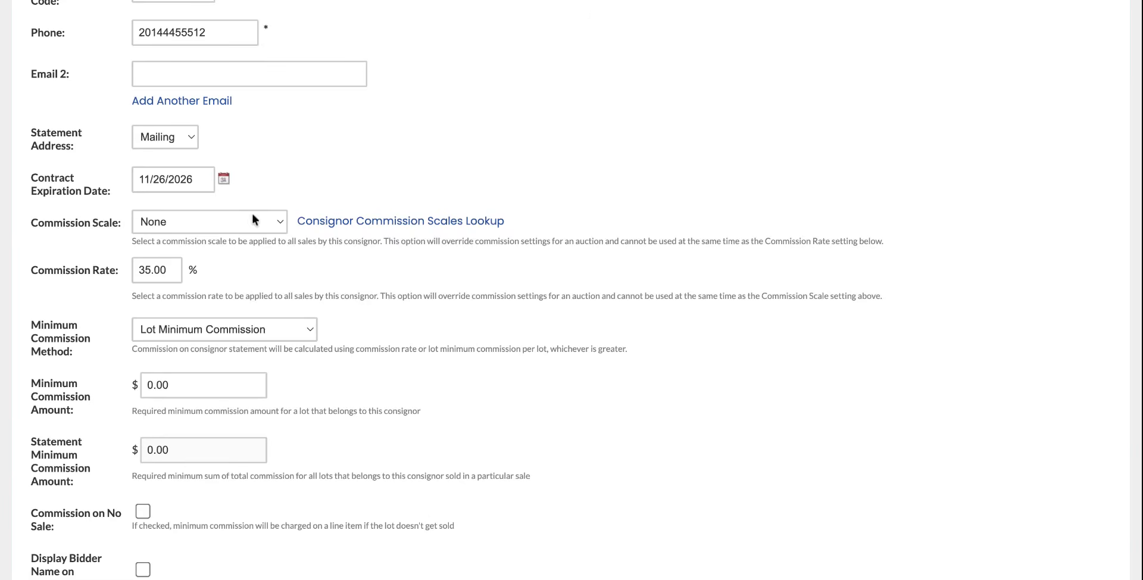
# Set Commission Scale to Default and view its tiers from 60.00% down to 35.00%.
pyautogui.scroll(10, 634, 253)
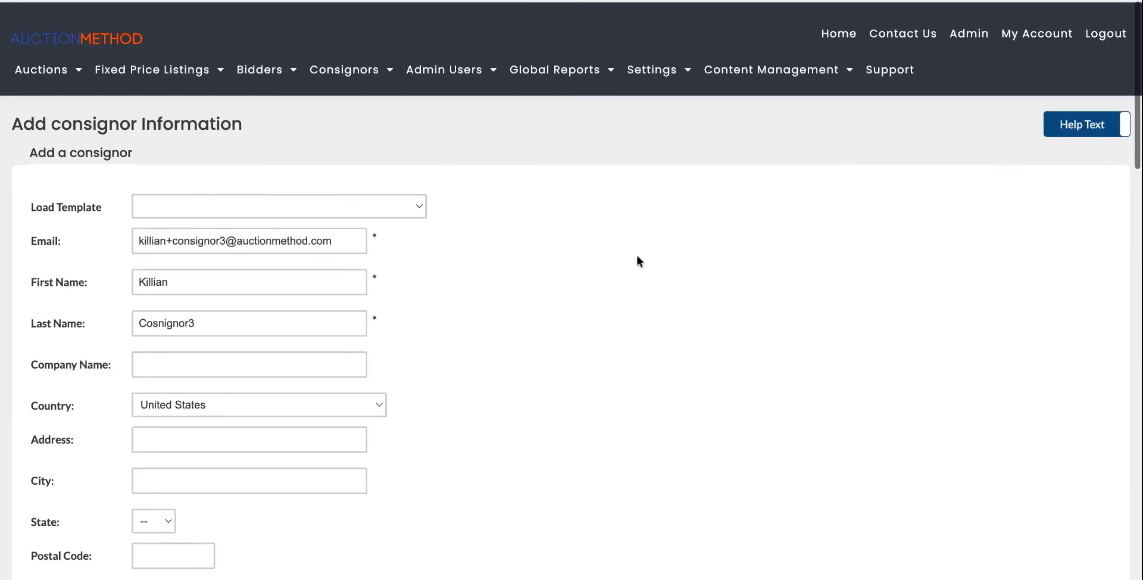
pyautogui.moveTo(381, 82)
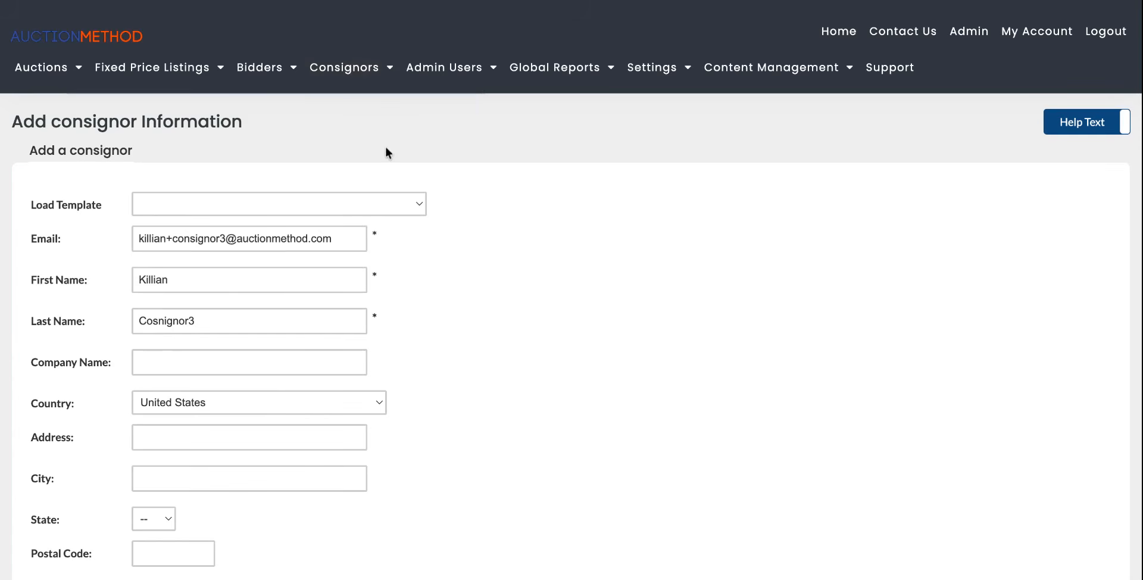
pyautogui.scroll(-5, 540, 322)
pyautogui.scroll(-8, 541, 327)
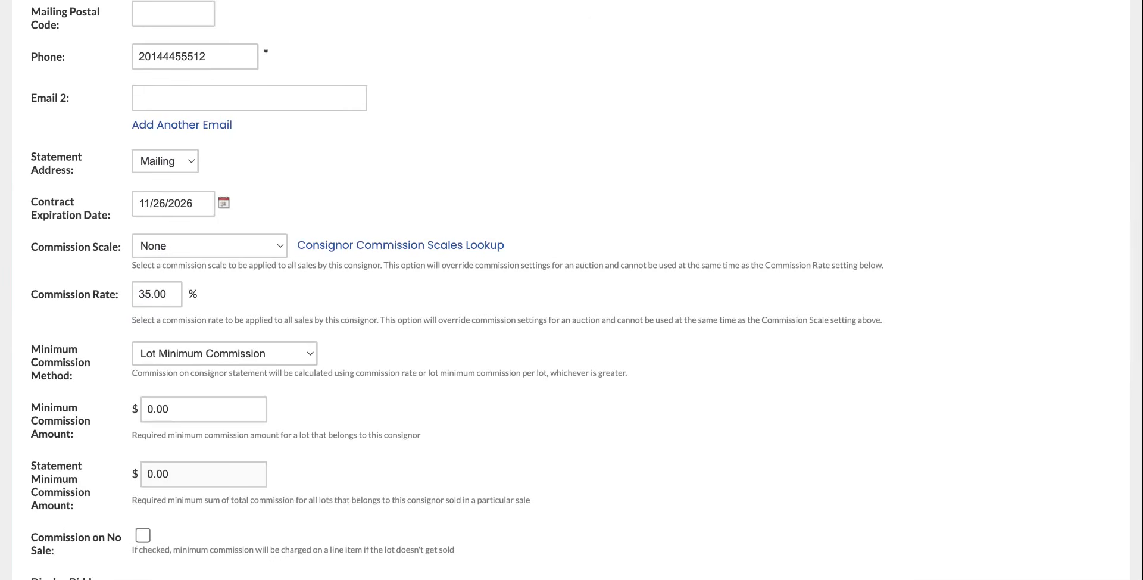
pyautogui.click(255, 246)
pyautogui.moveTo(377, 251)
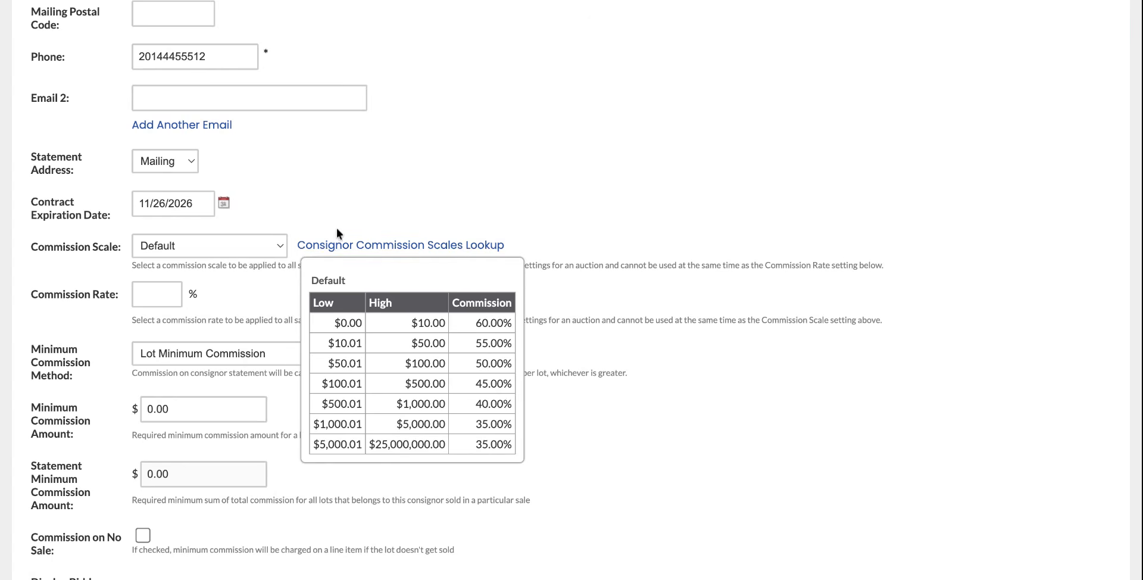
# Enter a flat 20% Commission Rate, which resets Commission Scale to None.
pyautogui.click(160, 293)
pyautogui.write('30')
pyautogui.click(239, 295)
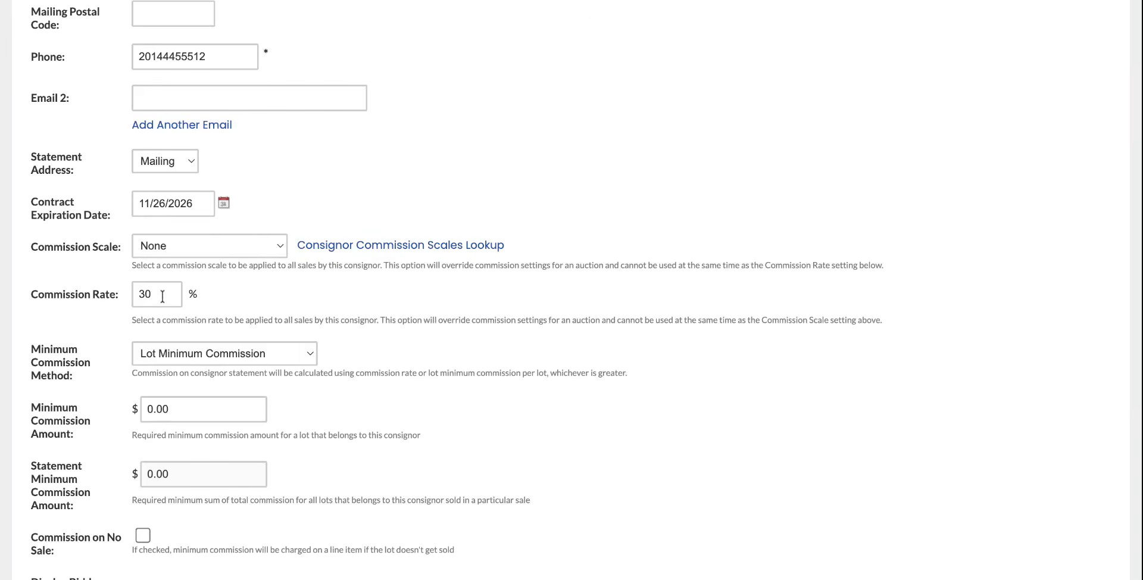
pyautogui.click(175, 245)
pyautogui.click(171, 291)
pyautogui.write('20')
pyautogui.click(232, 303)
pyautogui.scroll(-2, 388, 298)
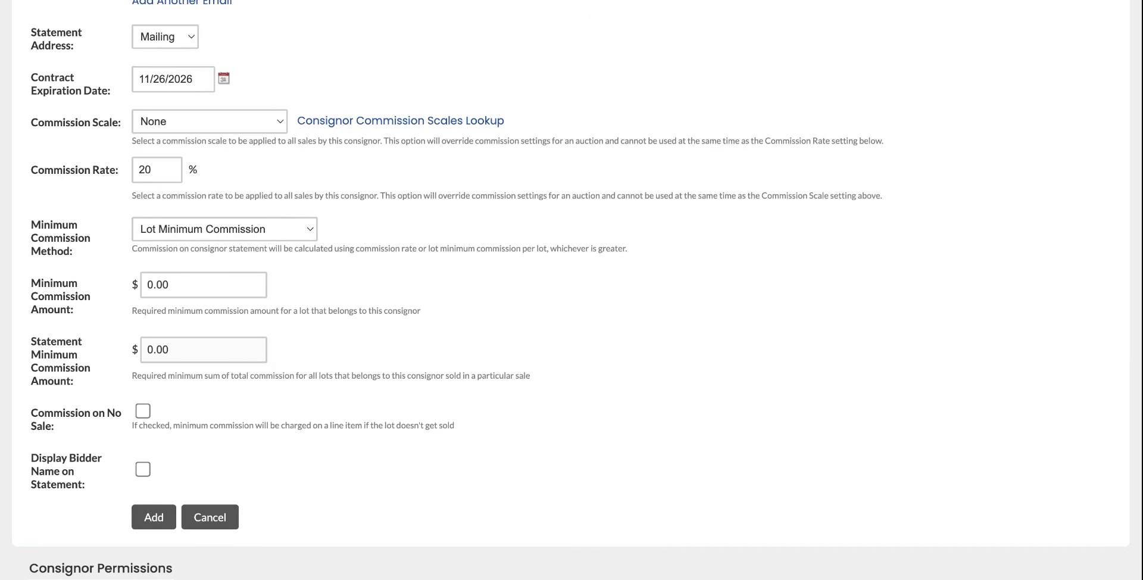
# Set the lot minimum commission amount to $10.
pyautogui.click(224, 248)
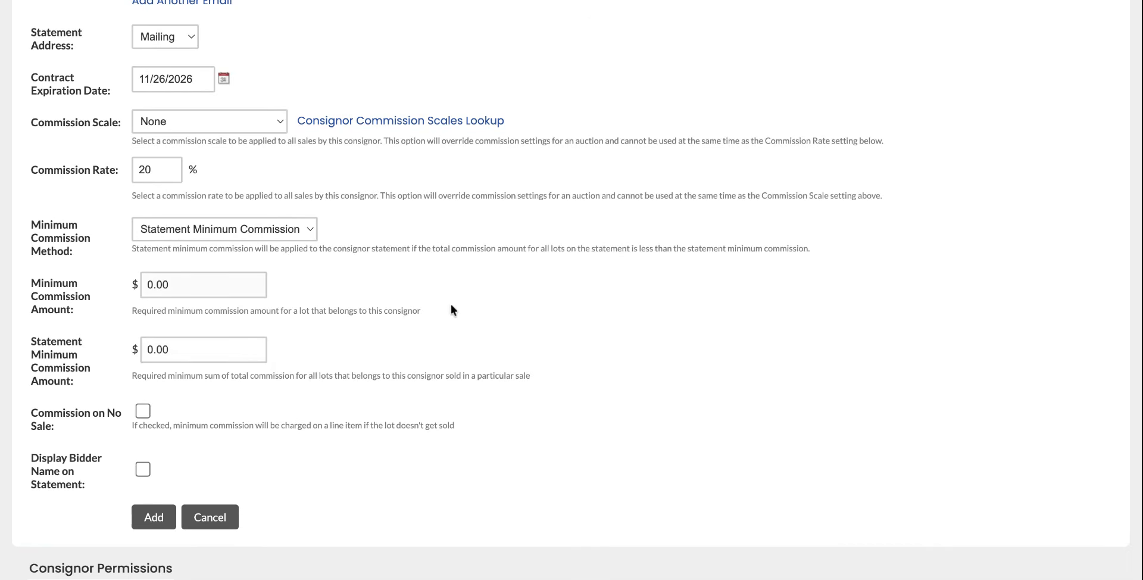
pyautogui.press('Down')
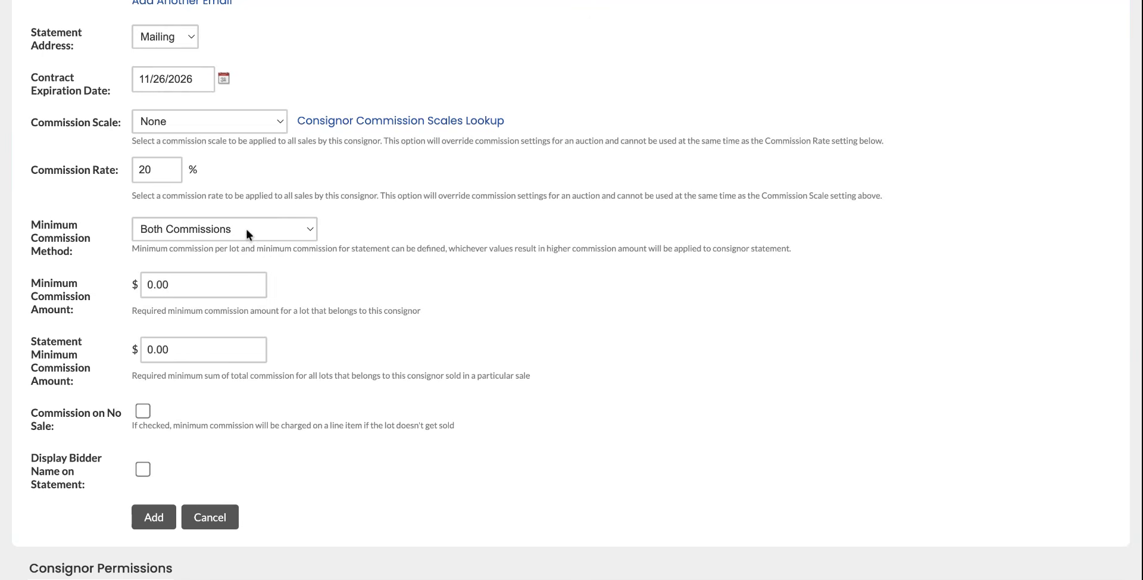
pyautogui.click(203, 229)
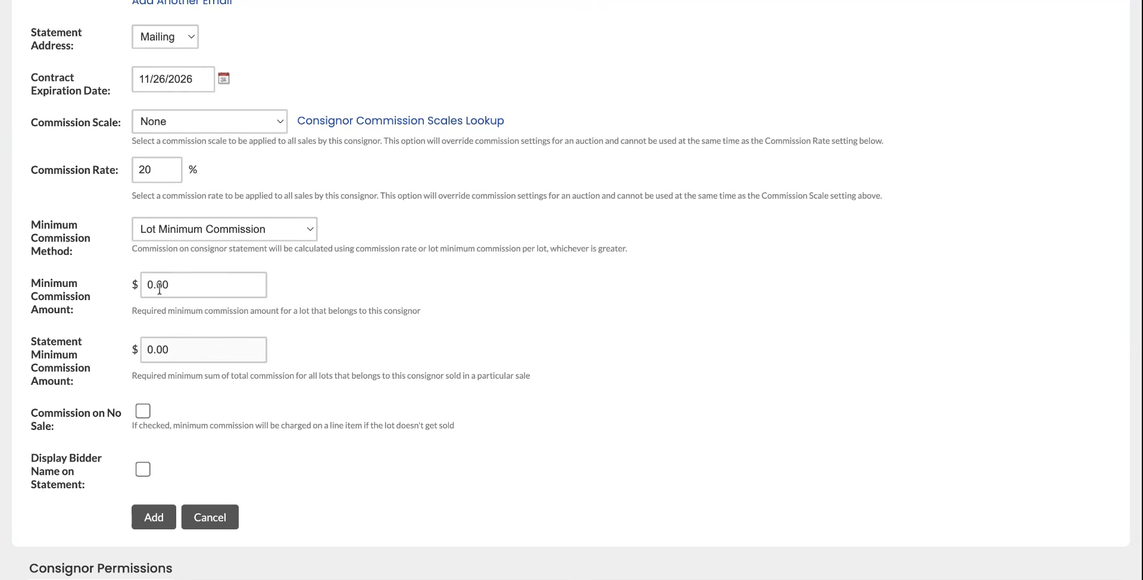
pyautogui.click(200, 285)
pyautogui.press('BackSpace')
pyautogui.press('BackSpace')
pyautogui.press('BackSpace')
pyautogui.press('BackSpace')
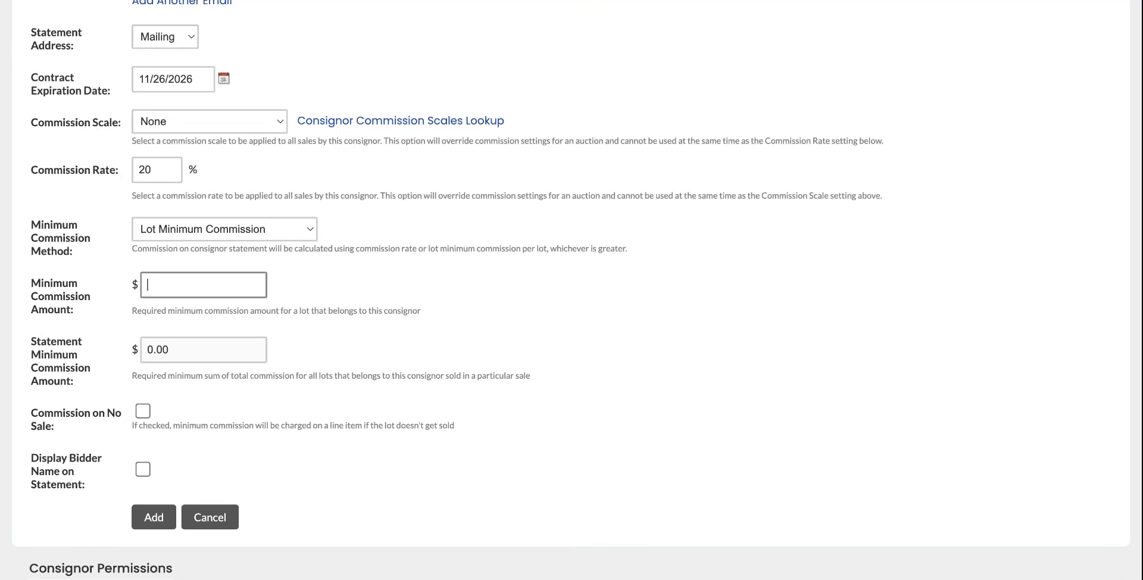
pyautogui.write('10')
pyautogui.click(311, 293)
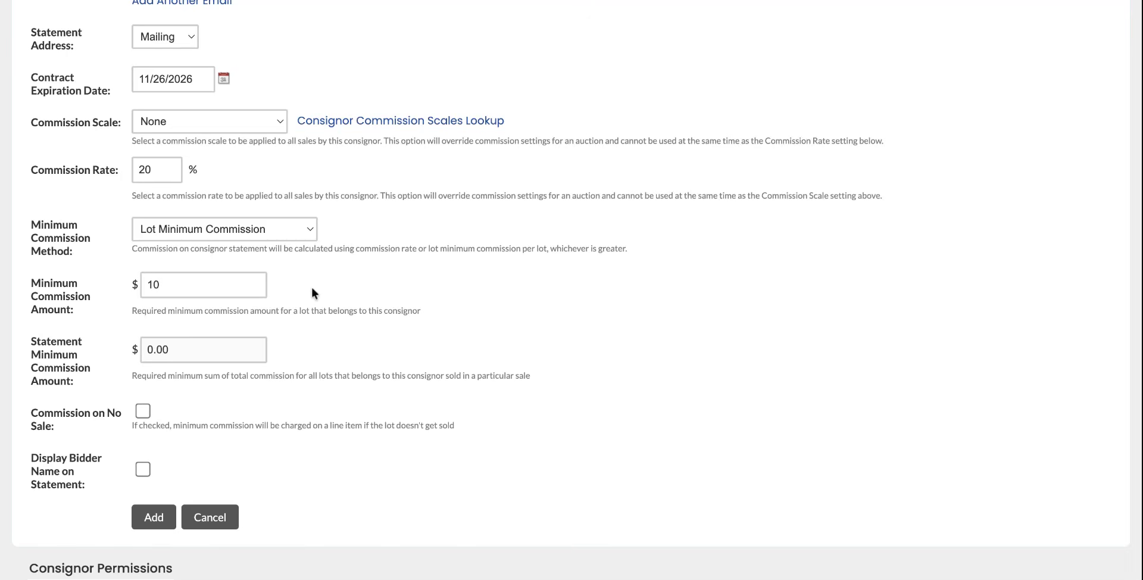
# Set the statement minimum commission to $500 and choose Both Commissions as the minimum method.
pyautogui.click(312, 287)
pyautogui.click(191, 351)
pyautogui.press('BackSpace')
pyautogui.press('BackSpace')
pyautogui.press('BackSpace')
pyautogui.press('BackSpace')
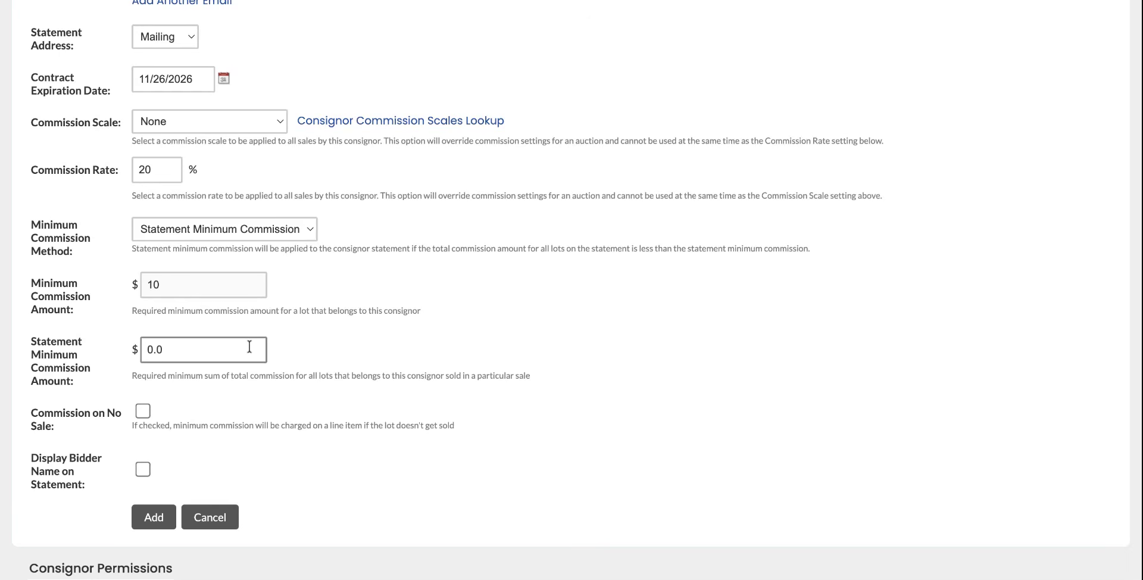
pyautogui.write('5000')
pyautogui.press('BackSpace')
pyautogui.click(373, 348)
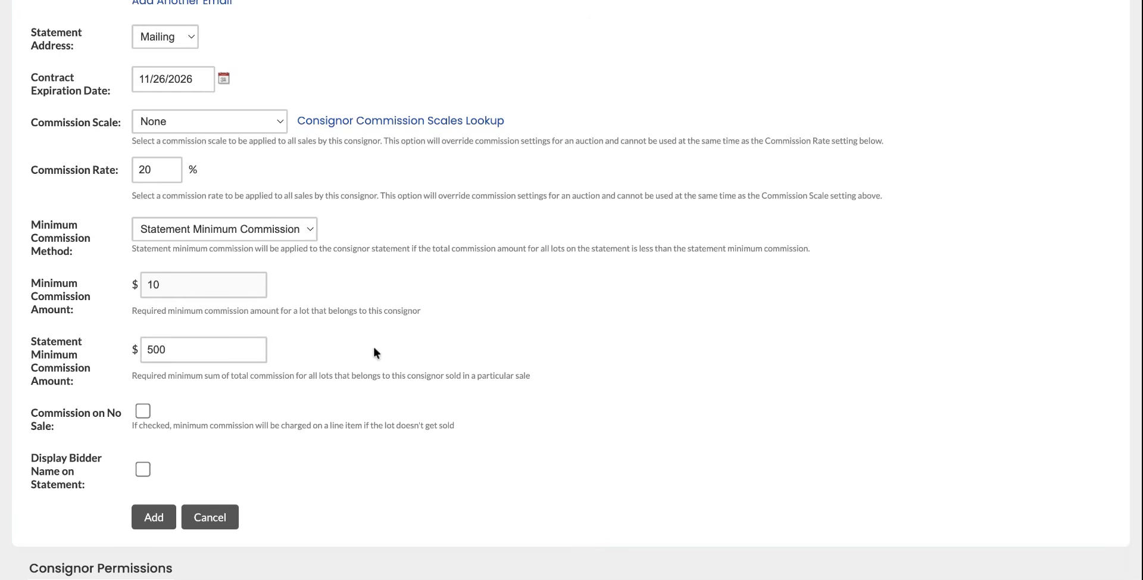
pyautogui.click(281, 230)
pyautogui.click(262, 245)
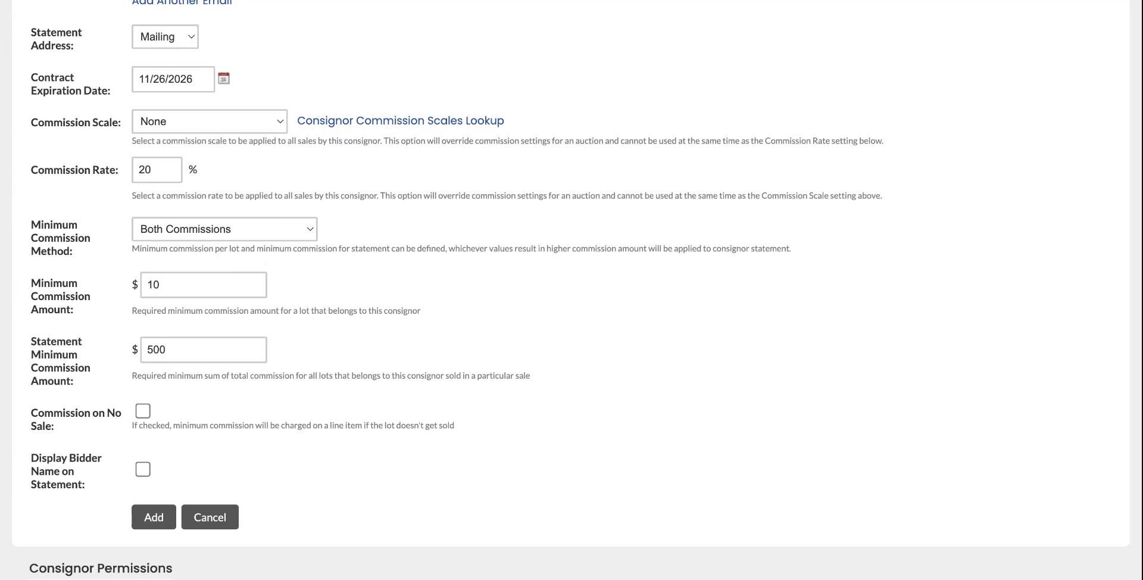
pyautogui.scroll(-1, 571, 290)
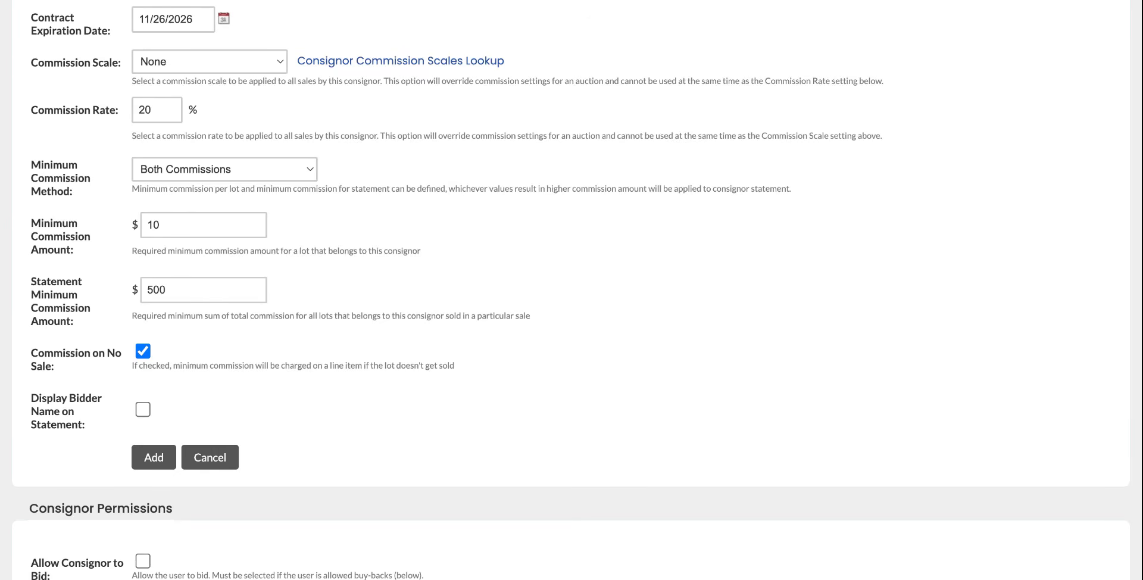
# Allow the consignor to bid and to bid without a credit card.
pyautogui.scroll(-1, 156, 372)
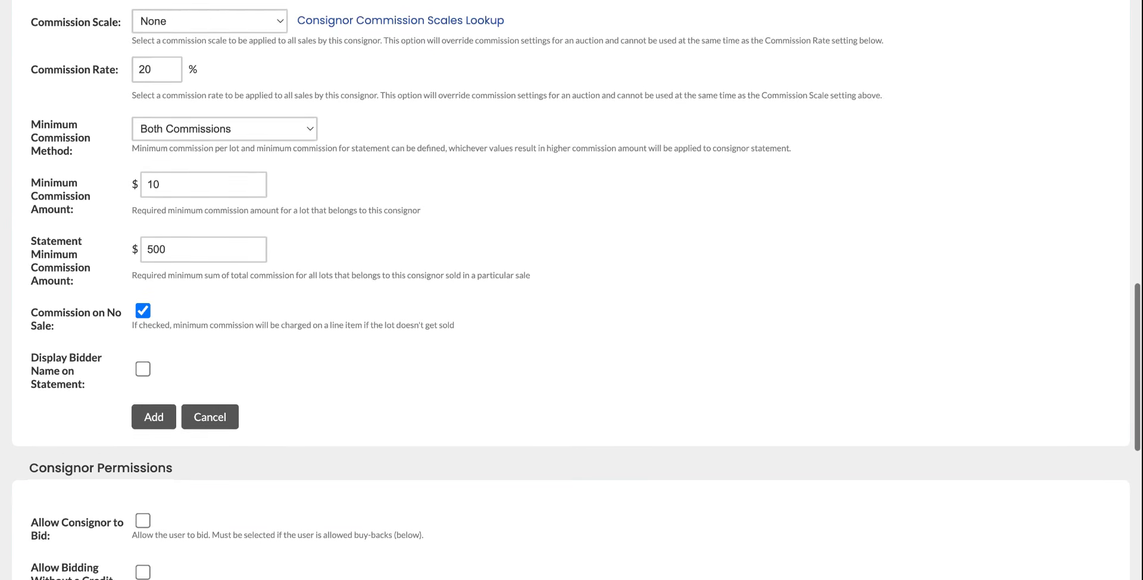
pyautogui.click(142, 372)
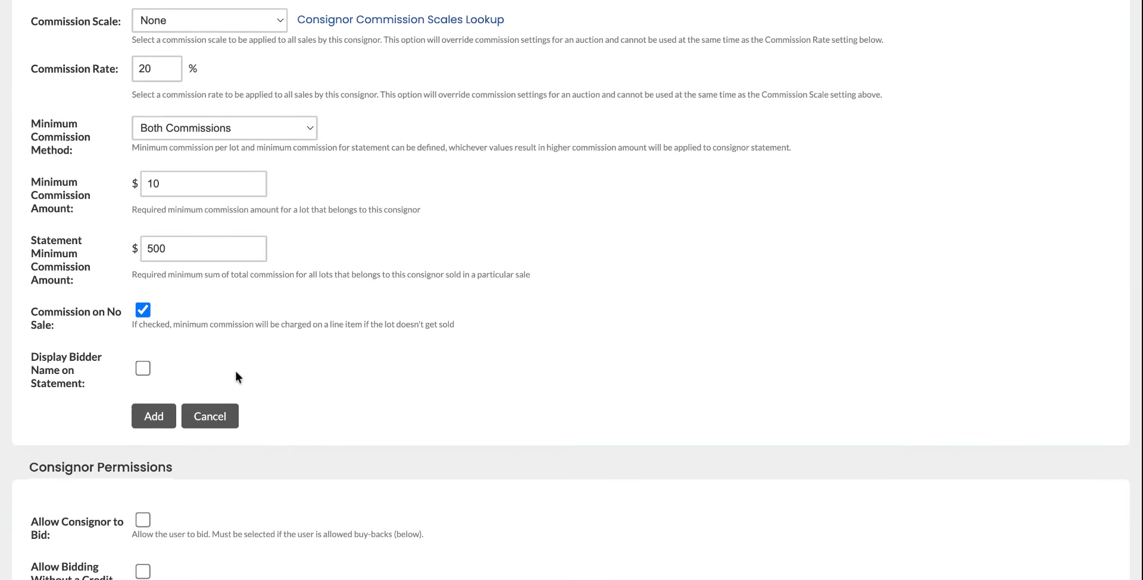
pyautogui.scroll(1, 185, 359)
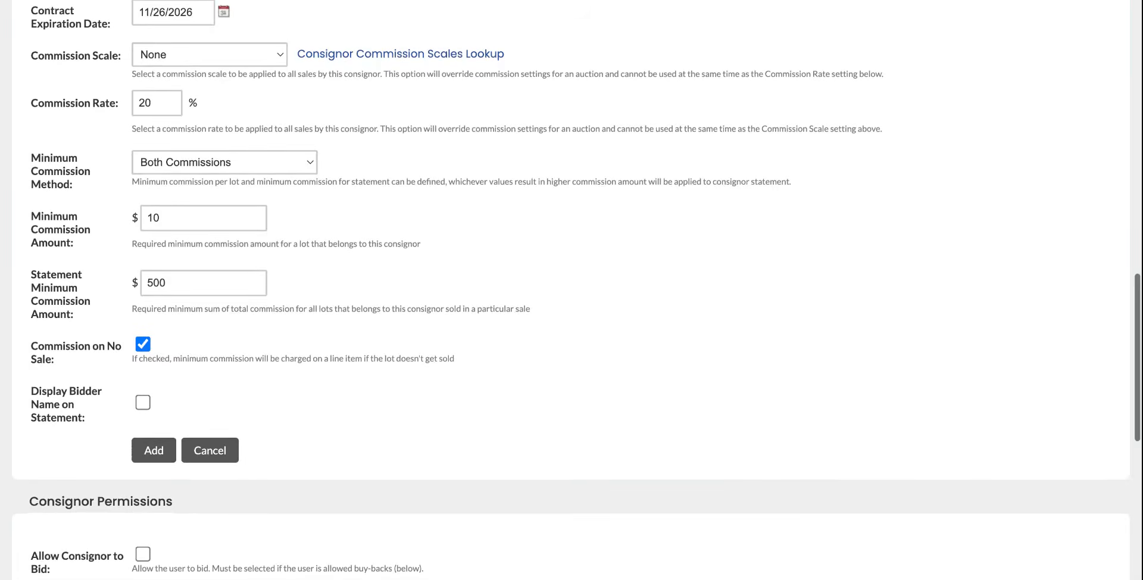
pyautogui.scroll(-4, 319, 423)
pyautogui.scroll(-2, 319, 423)
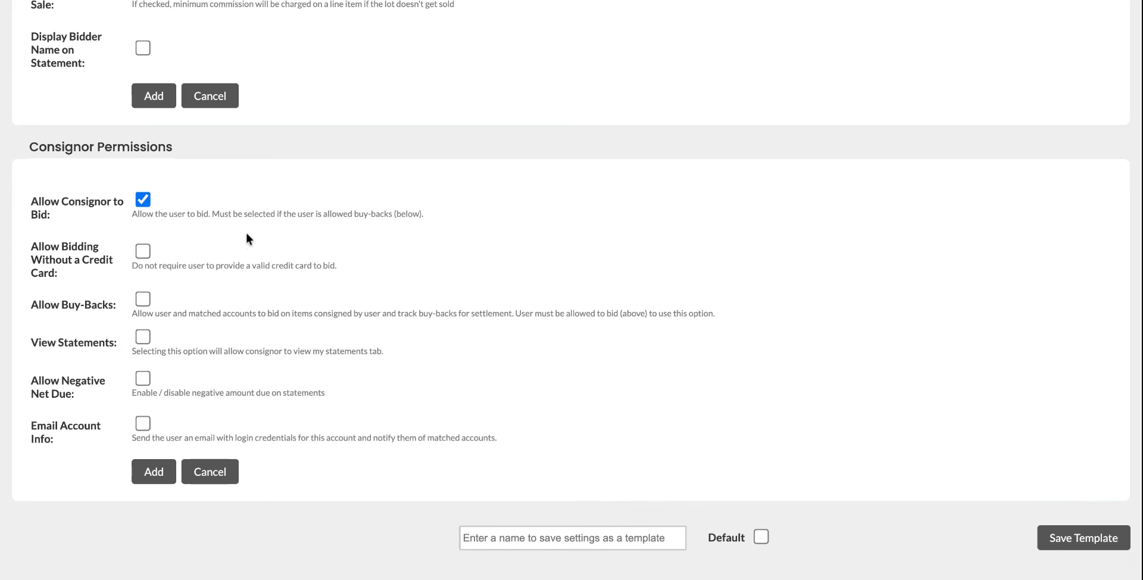
pyautogui.click(140, 251)
# Keep buy-backs and negative net due on statements switched off.
pyautogui.click(143, 302)
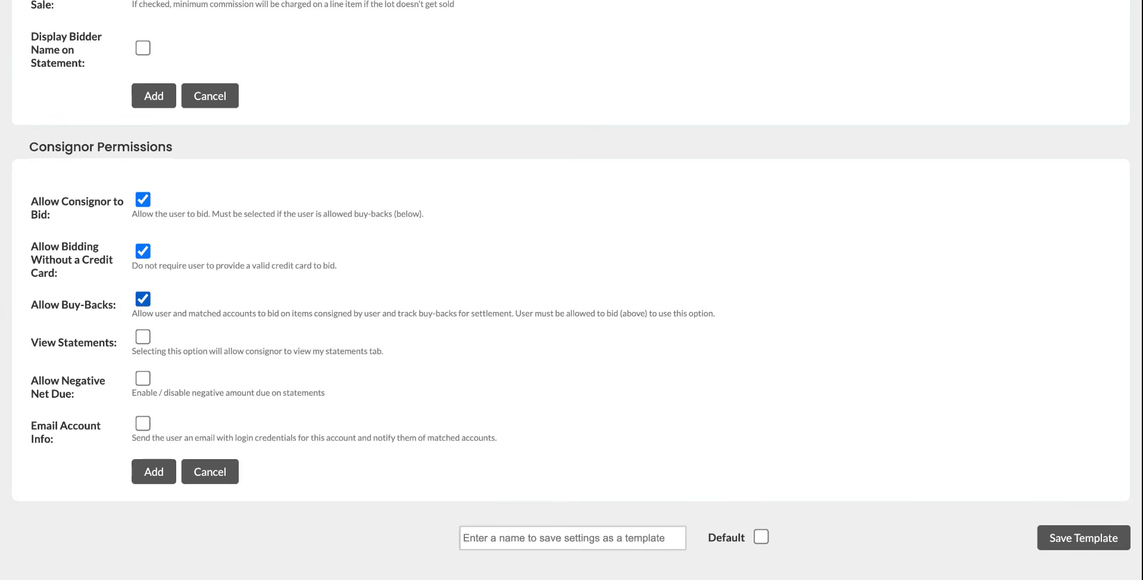
pyautogui.click(143, 300)
pyautogui.scroll(-1, 202, 319)
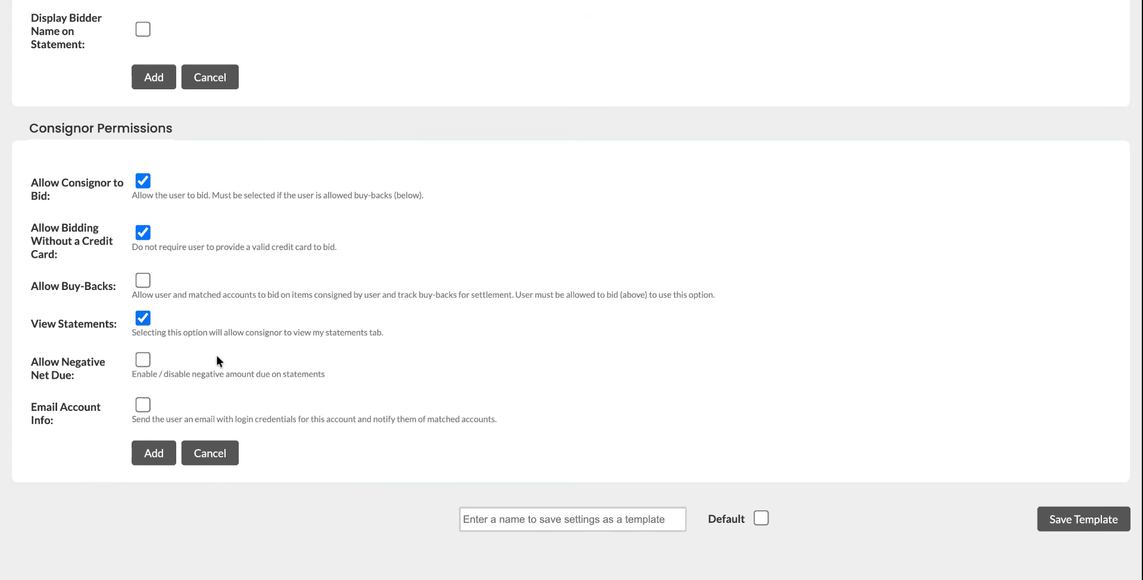
pyautogui.scroll(-1, 216, 355)
pyautogui.click(142, 294)
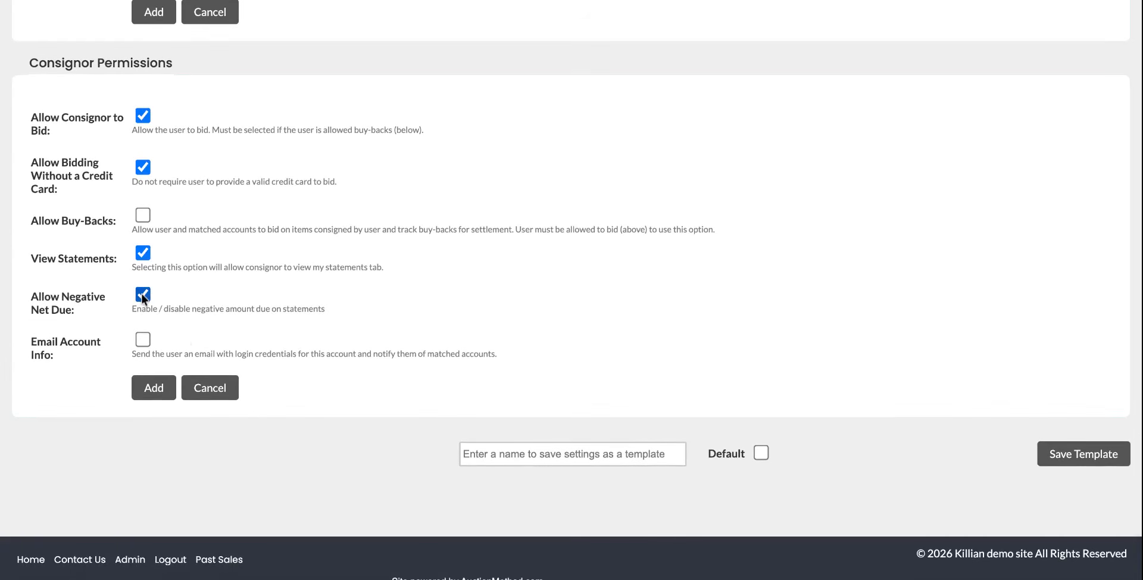
pyautogui.click(142, 294)
pyautogui.scroll(-1, 209, 338)
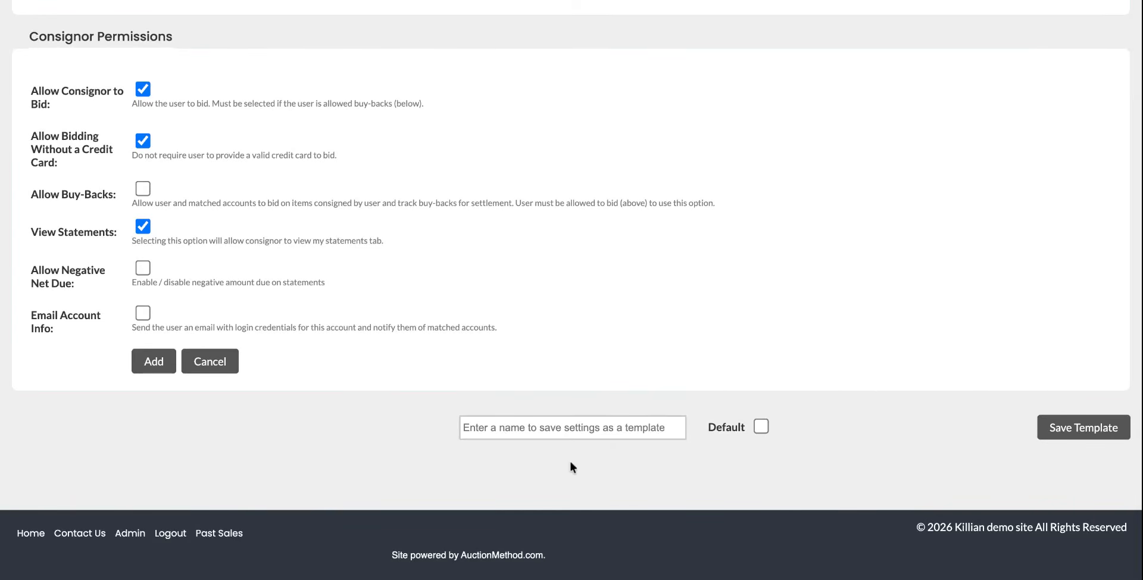
# Enter 'Basic Consignor details' as the template name and tick its Default checkbox.
pyautogui.click(572, 426)
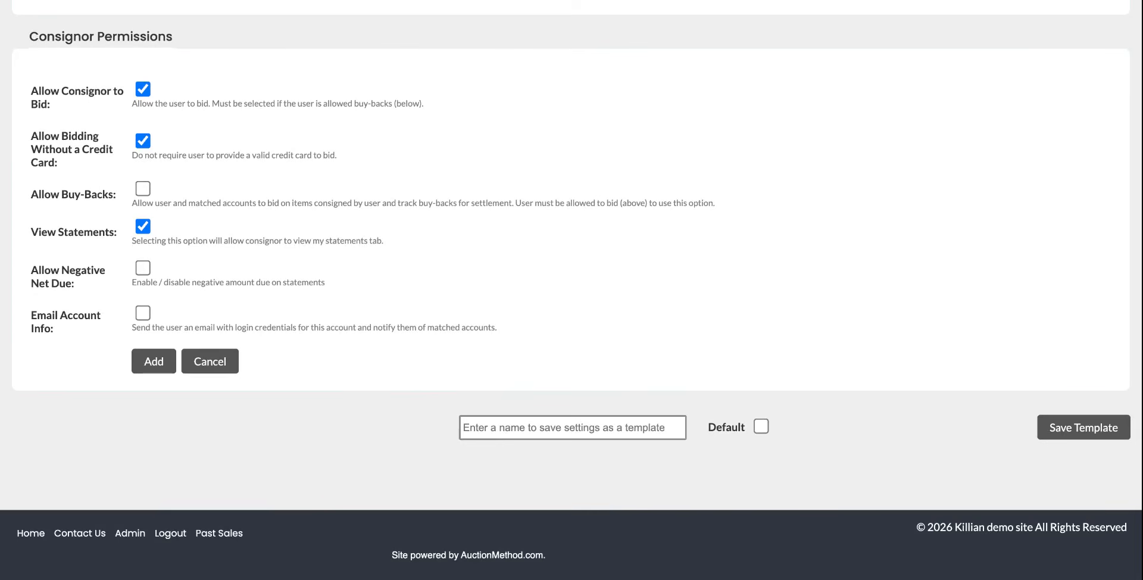
pyautogui.write('BVac')
pyautogui.press('BackSpace')
pyautogui.press('BackSpace')
pyautogui.press('BackSpace')
pyautogui.write('ac')
pyautogui.press('BackSpace')
pyautogui.write('sic Consi')
pyautogui.write('fno')
pyautogui.press('BackSpace')
pyautogui.press('BackSpace')
pyautogui.press('BackSpace')
pyautogui.write('gnor details')
pyautogui.click(716, 467)
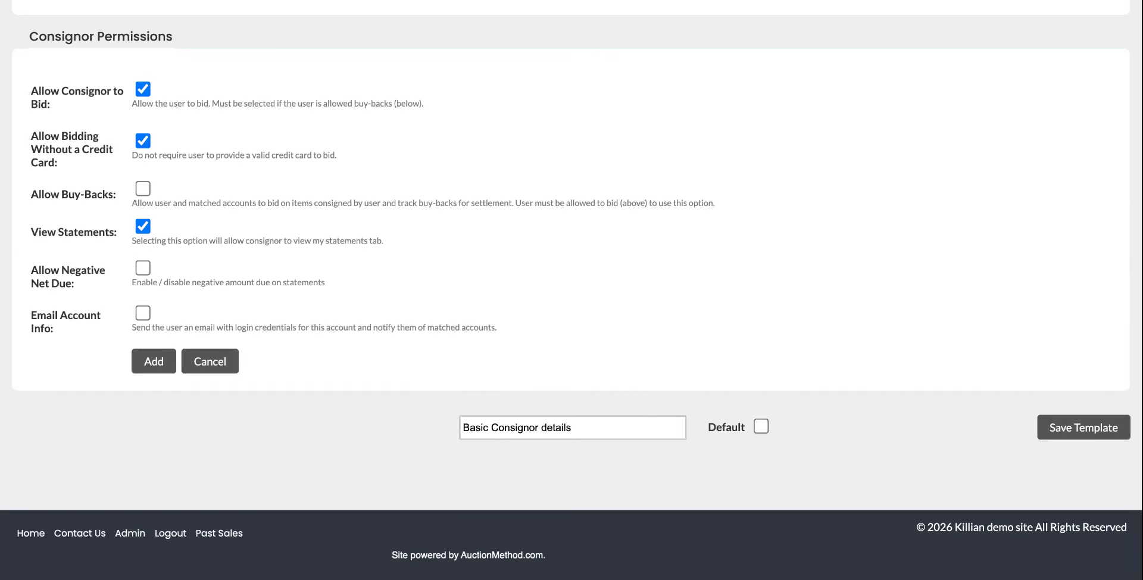
pyautogui.click(761, 428)
# Save the template and check the 20% rate, $10/$500 minimums and bidding permissions.
pyautogui.click(1059, 434)
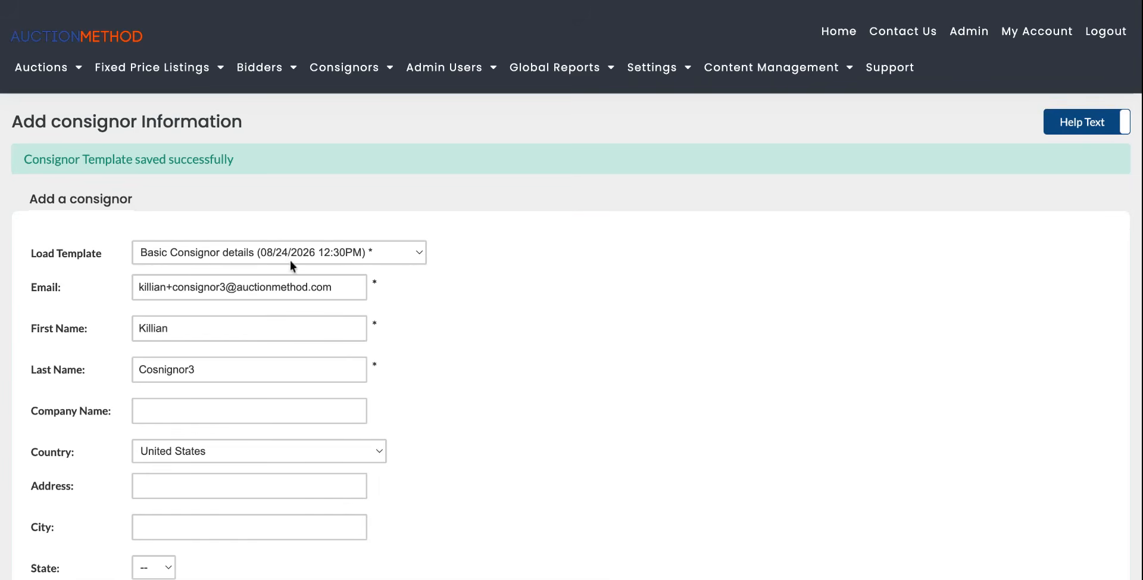
pyautogui.scroll(-1, 497, 364)
pyautogui.scroll(-10, 497, 364)
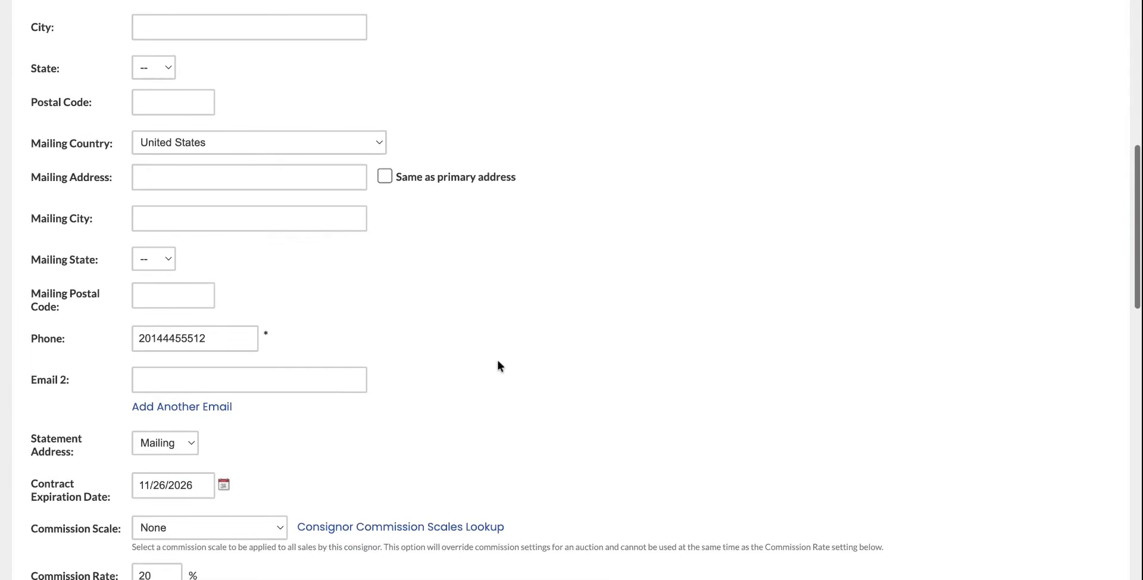
pyautogui.scroll(-2, 248, 195)
pyautogui.scroll(-5, 248, 196)
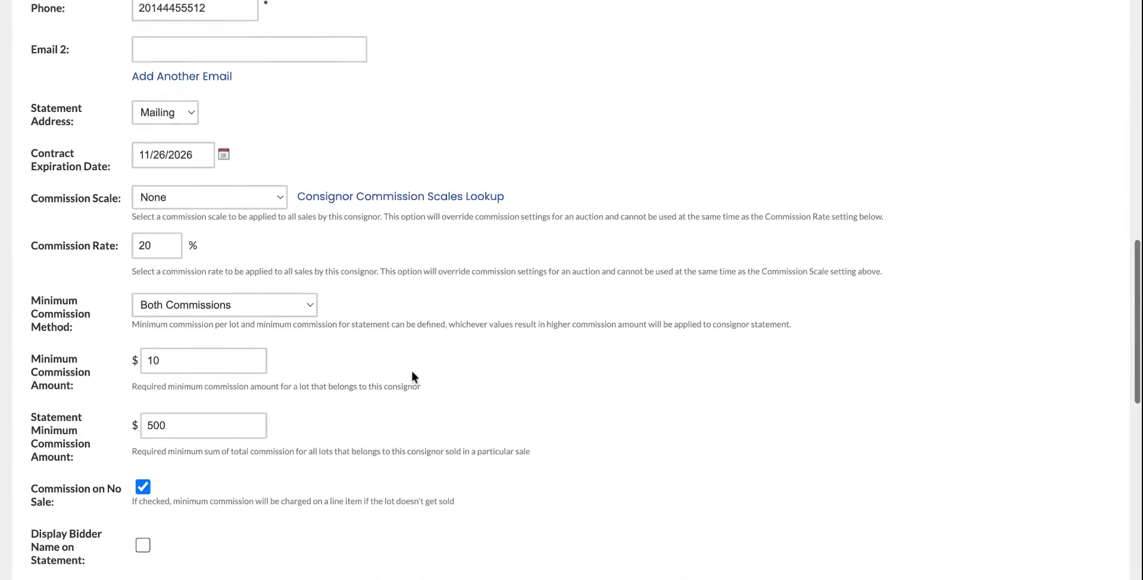
pyautogui.scroll(-8, 233, 381)
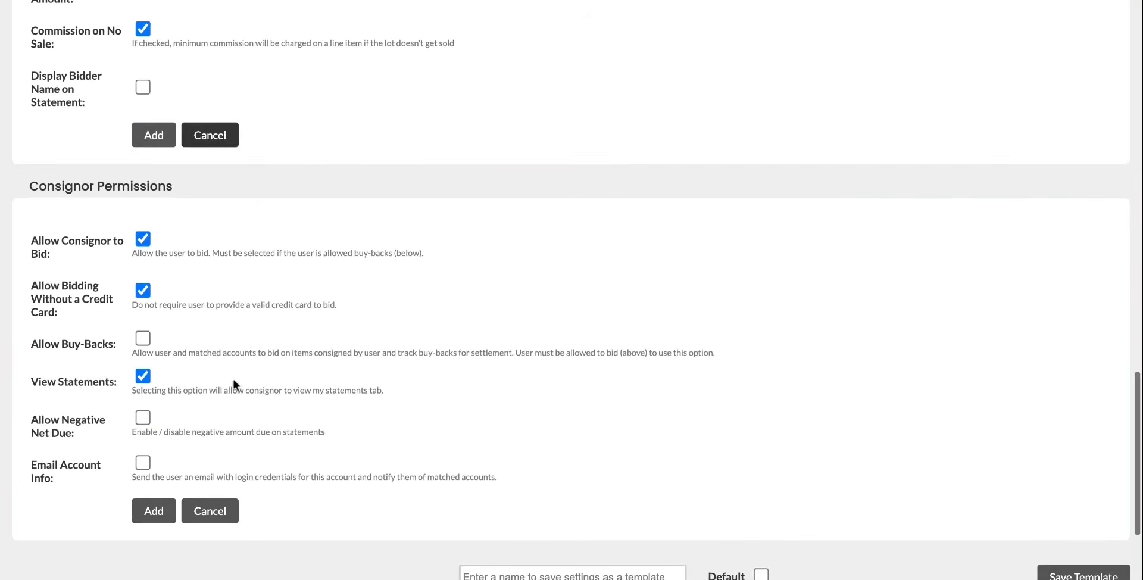
pyautogui.scroll(20, 241, 360)
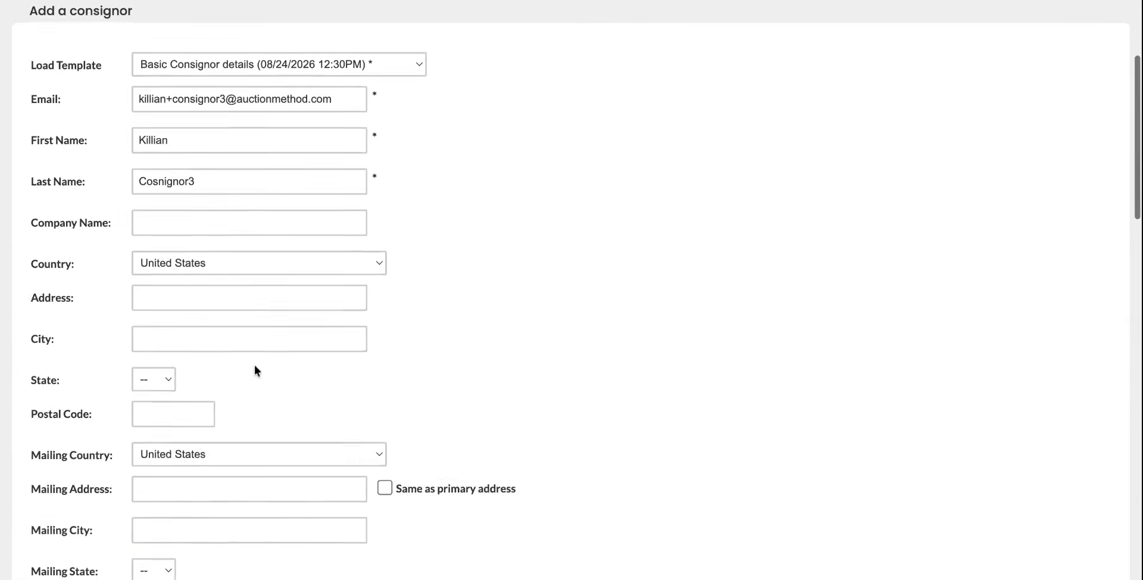